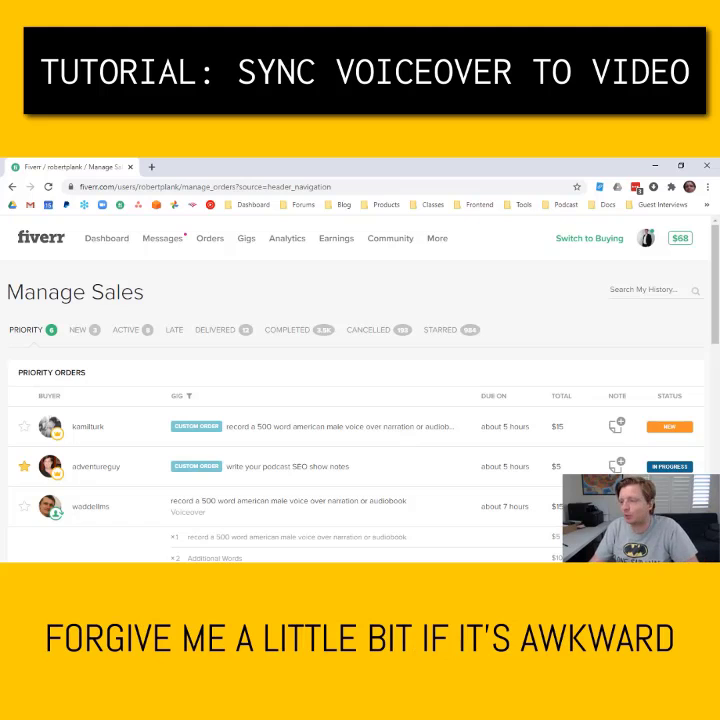
Open the buyer's $15 custom voiceover order from the Manage Sales list
left_click(361, 428)
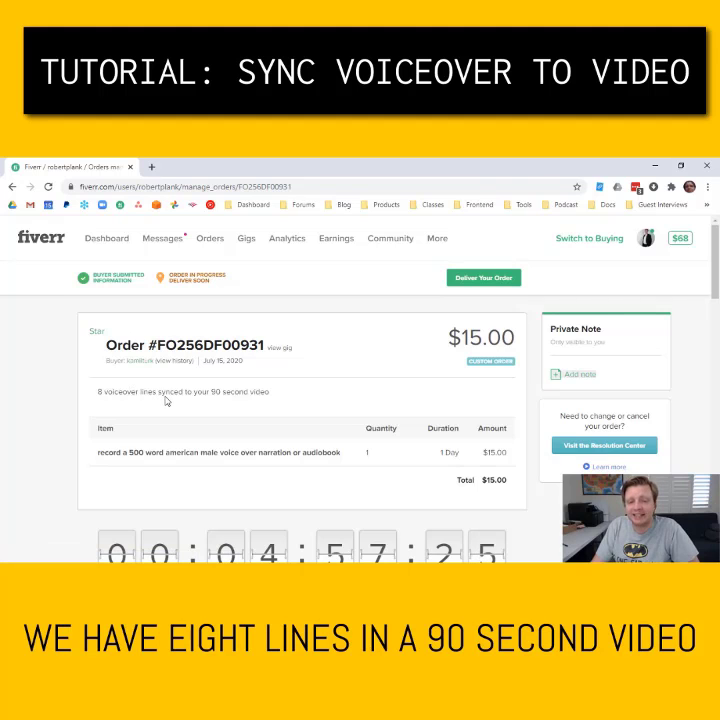
Expand the order's message history with the buyer
scroll(167, 400, "down", 10)
scroll(182, 411, "up", 5)
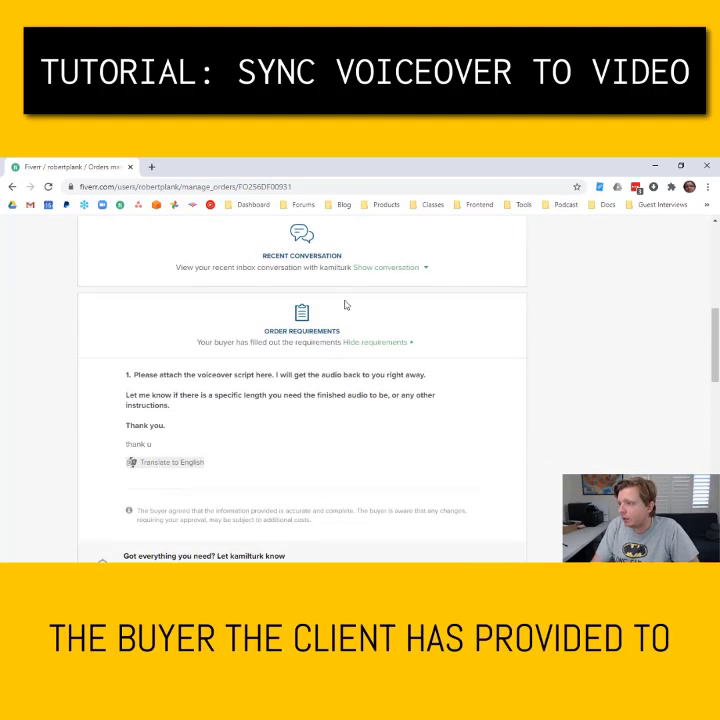
left_click(371, 278)
Download the video the client attached in the 'here is the video' message
scroll(362, 345, "down", 5)
scroll(362, 345, "down", 15)
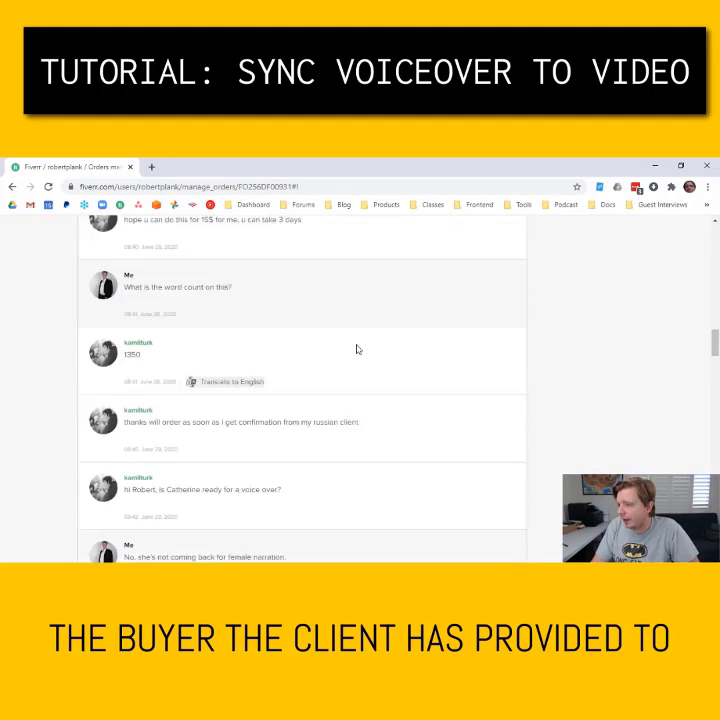
scroll(354, 359, "down", 5)
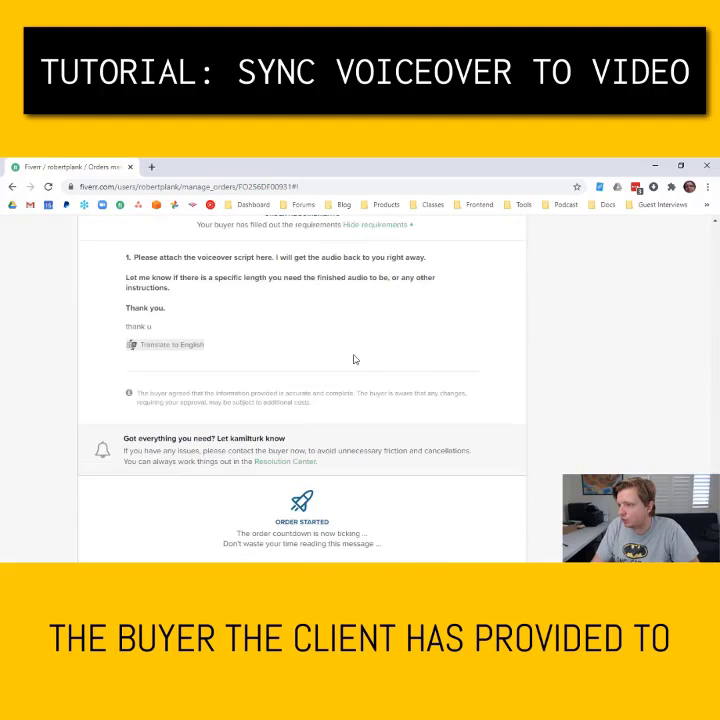
scroll(354, 359, "up", 10)
scroll(354, 359, "up", 1)
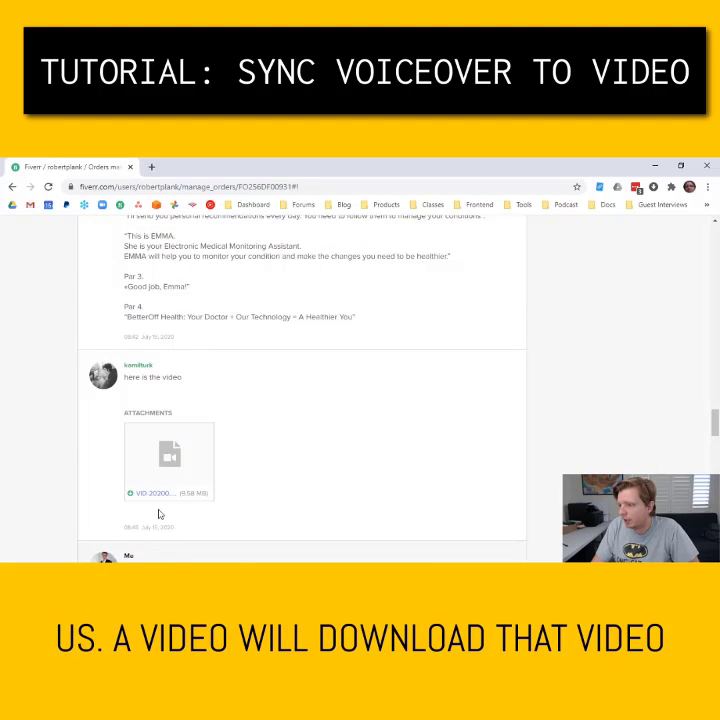
left_click(156, 499)
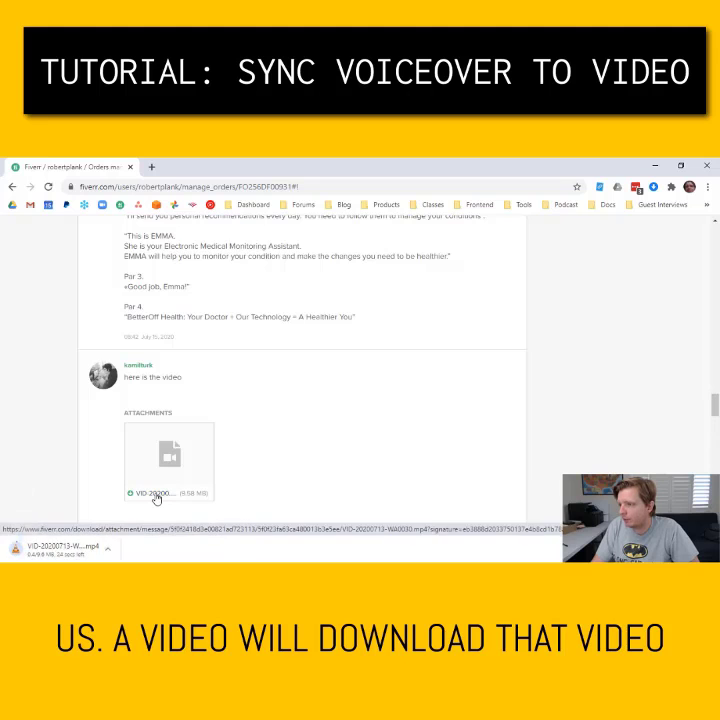
Bring the four-paragraph BetterOff Health script into view and briefly highlight it
scroll(160, 500, "up", 3)
mouse_move(126, 282)
left_mouse_down()
mouse_move(199, 341)
mouse_move(190, 455)
mouse_move(353, 486)
left_mouse_up()
left_click(354, 486)
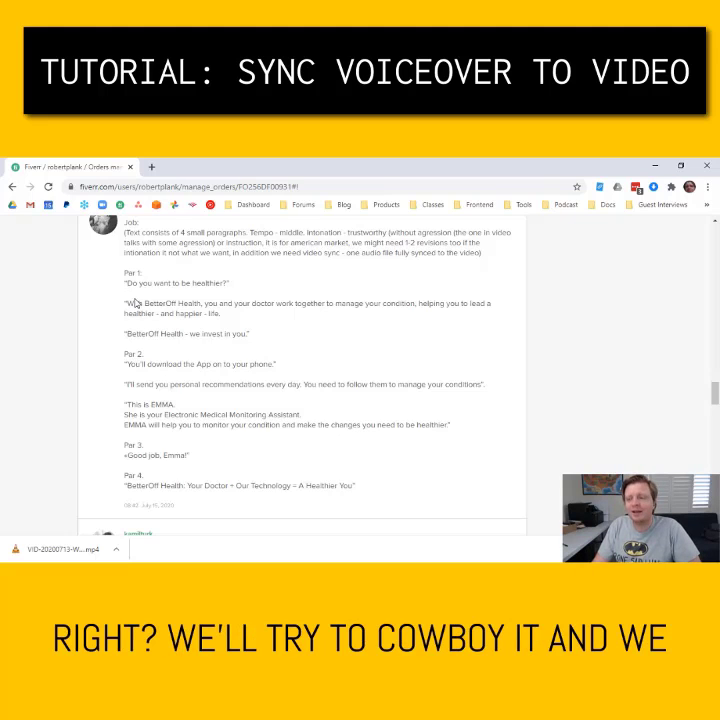
Play the downloaded client mp4 in VLC, then move the player aside
left_click(60, 549)
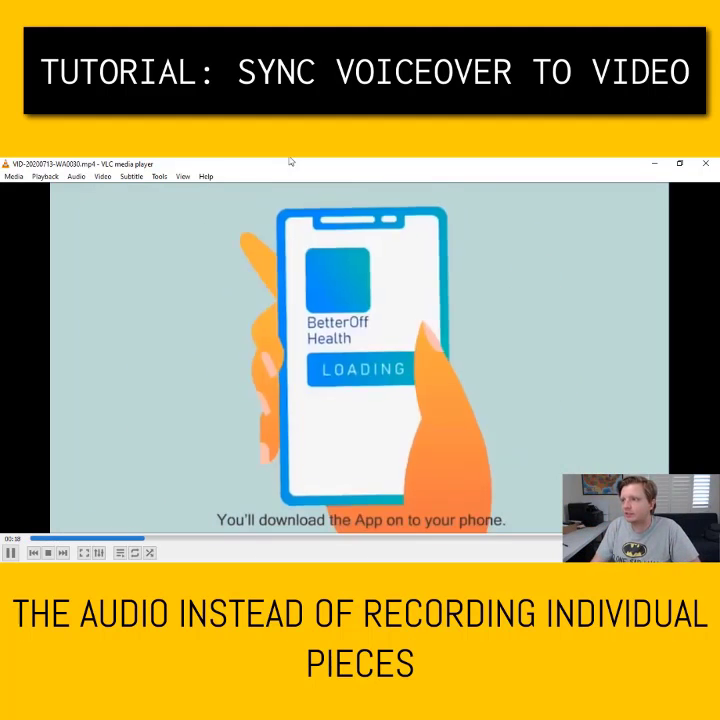
left_click_drag(300, 167, 114, 166)
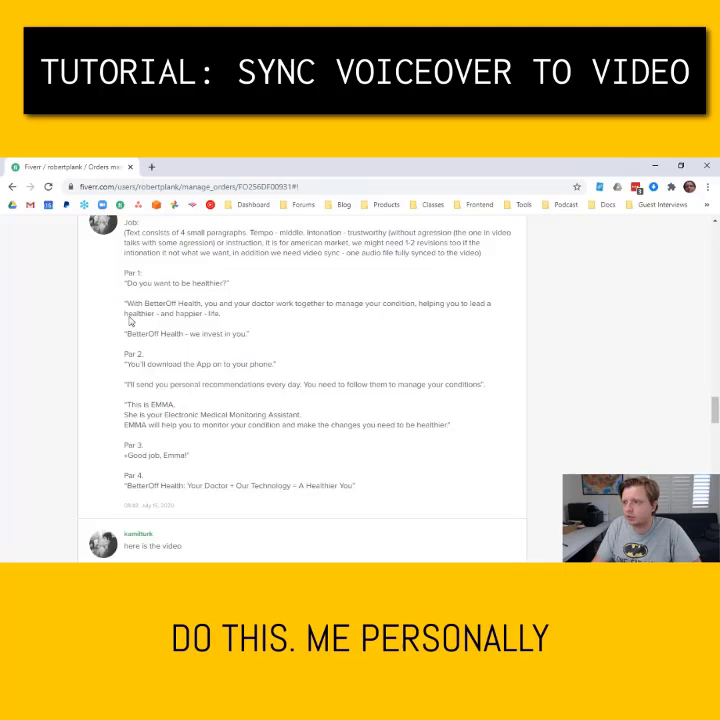
Scroll Audacity down to the empty audio track below the recorded voiceover
scroll(178, 326, "up", 5)
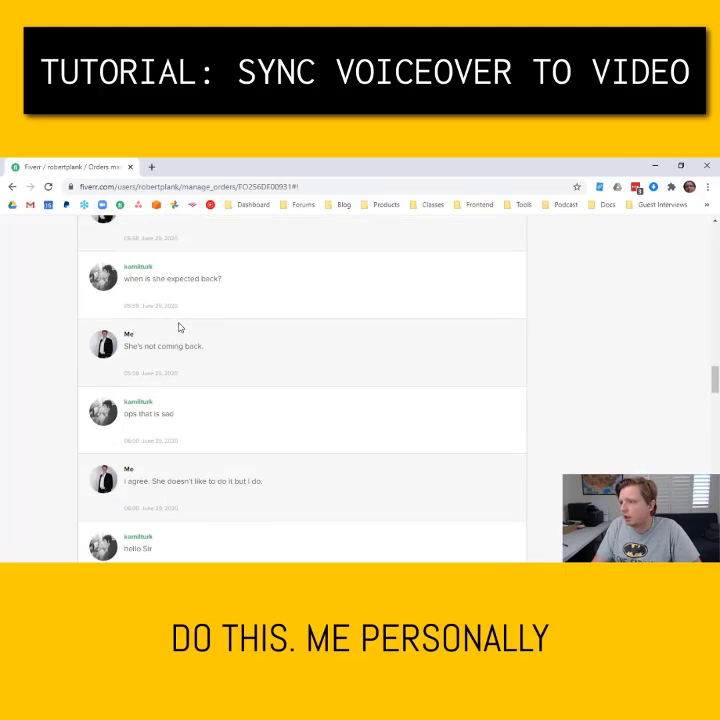
scroll(176, 367, "down", 3)
scroll(160, 330, "down", 2)
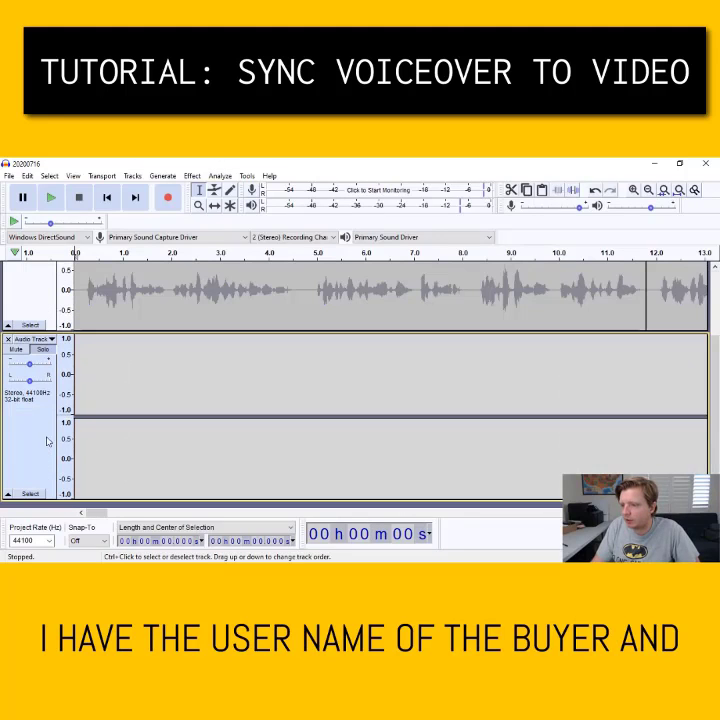
Name the empty track 'SYNC TO VIDEO' plus the buyer's username and _2020716
left_click(30, 339)
left_click(40, 352)
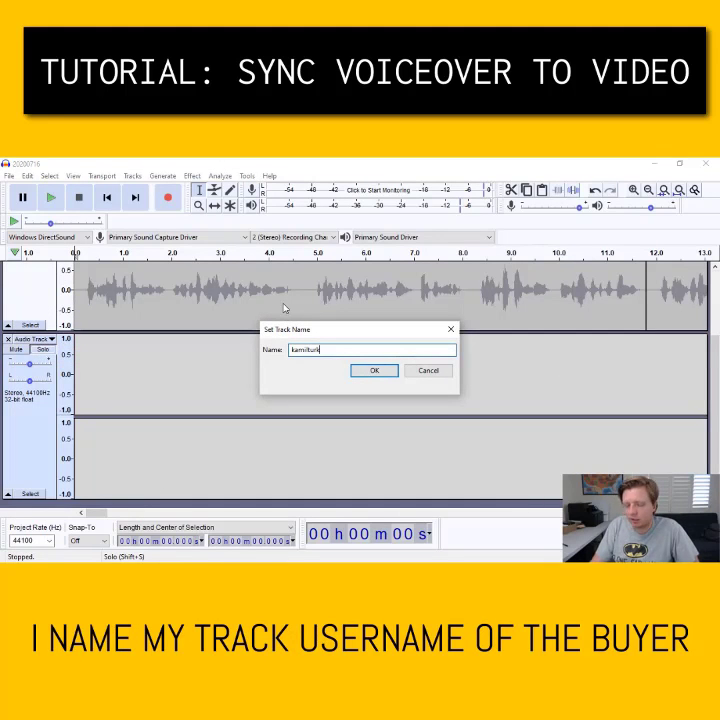
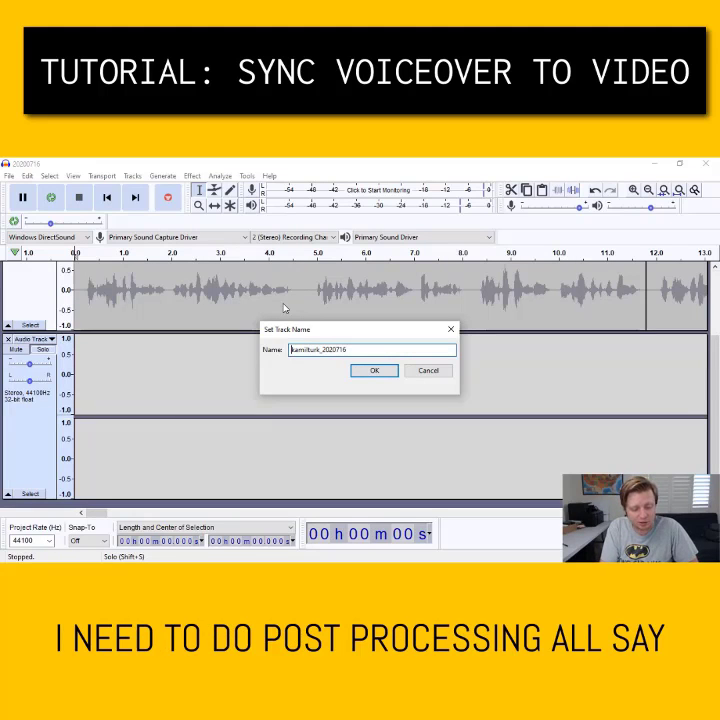
type("SYN")
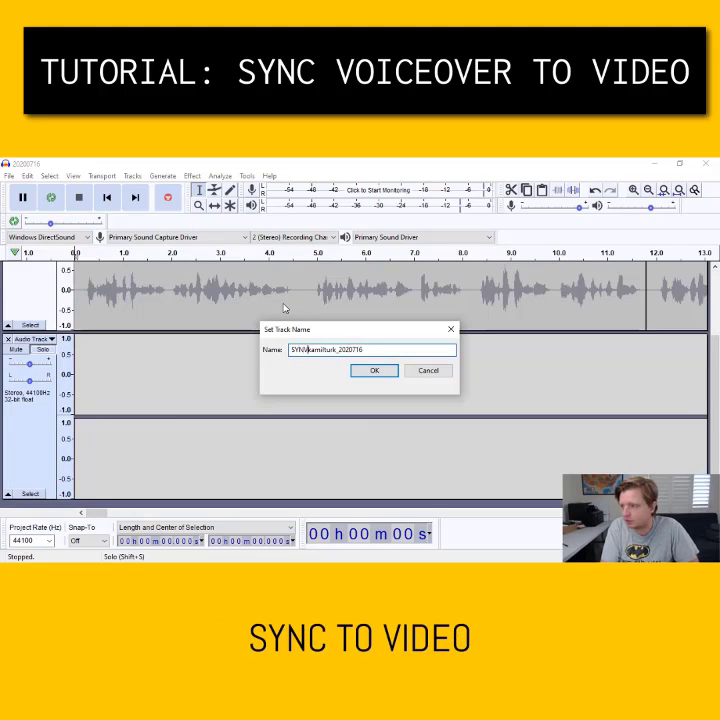
type("C TO VIDEO")
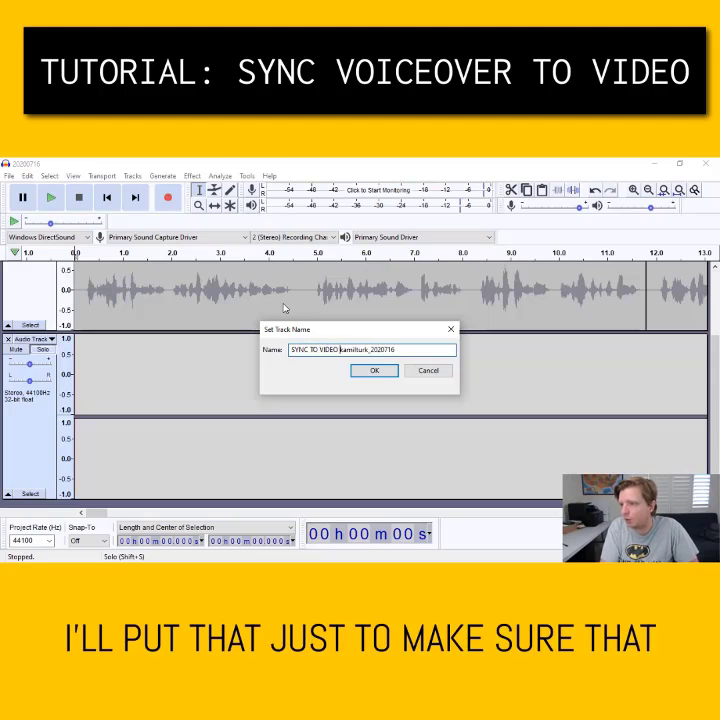
key("Return")
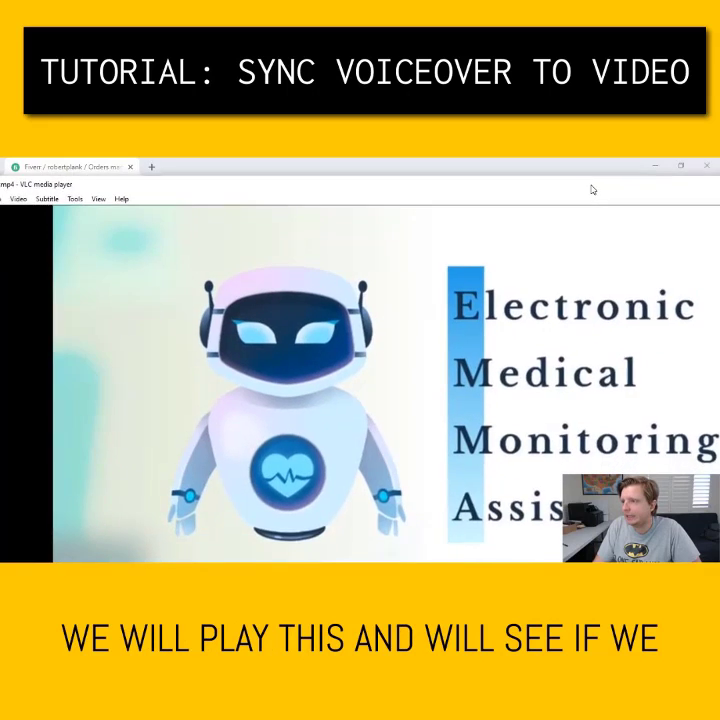
Rewind the client's video in VLC to 00:00 and play it from the intro
left_click(32, 539)
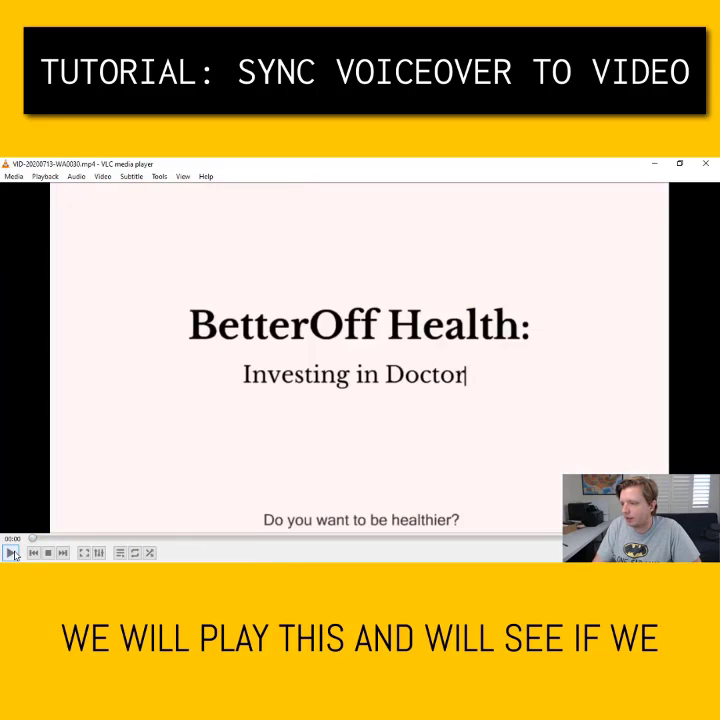
left_click(13, 552)
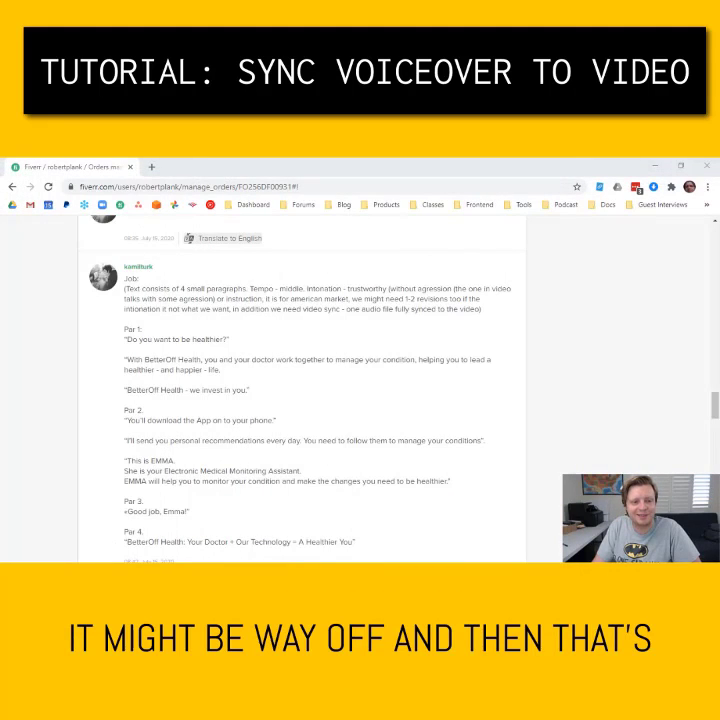
Bring the Fiverr script forward, then switch back to Audacity
left_click(190, 336)
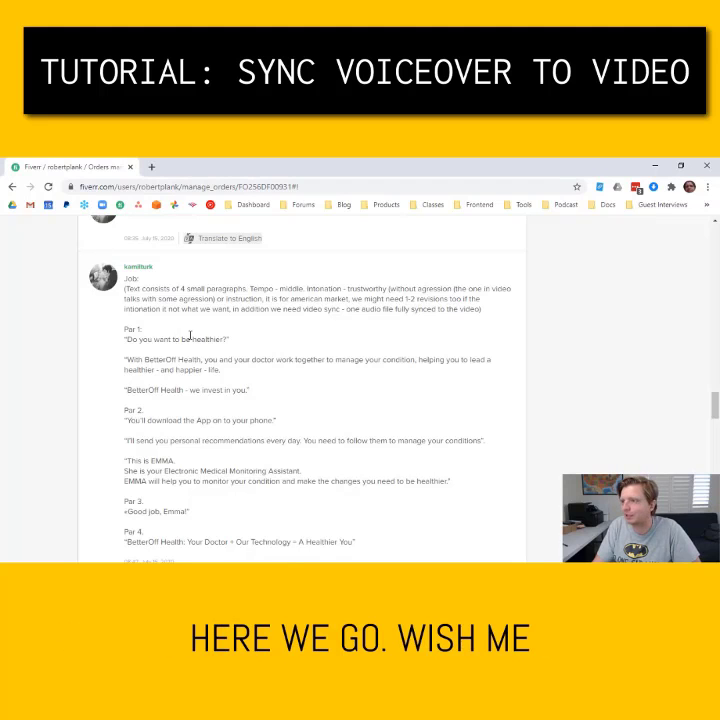
key("alt+Tab")
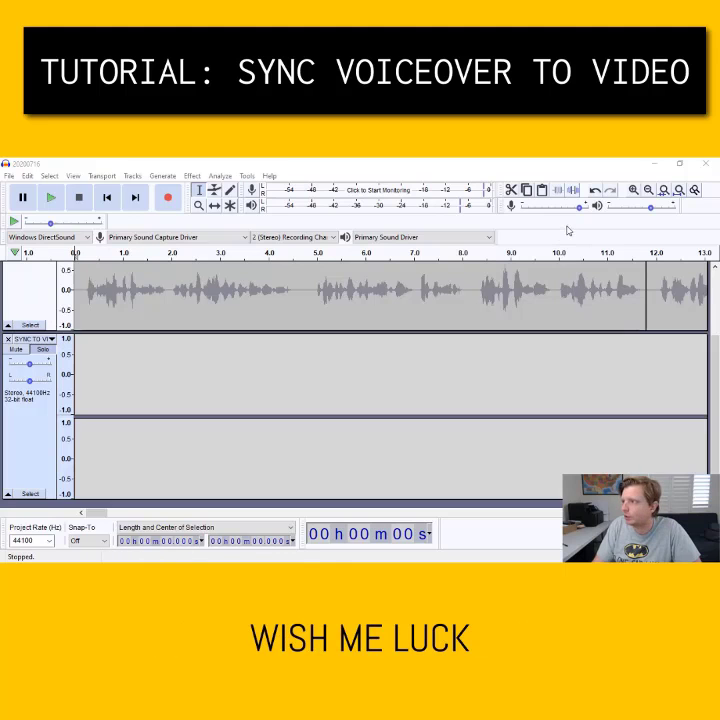
Record a first voiceover take while reading the script, then stop and undo it
left_click(168, 202)
left_click(656, 164)
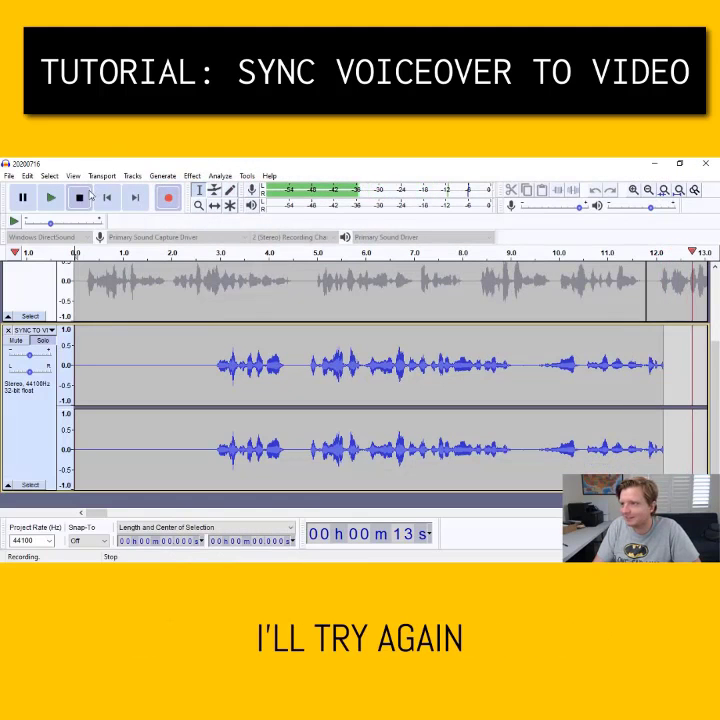
key("space")
key("ctrl+z")
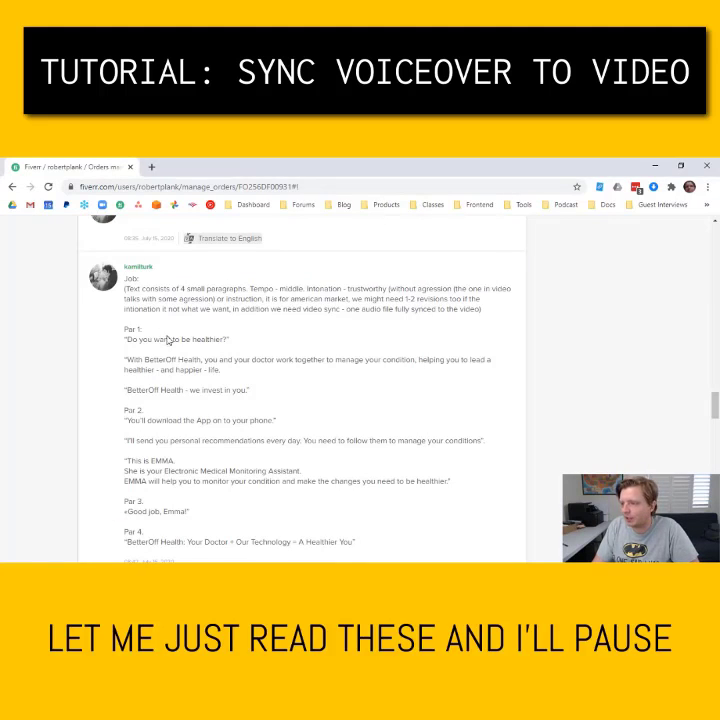
Start a second voiceover take, keeping Audacity tucked at the left edge beside the script
left_click_drag(177, 361, 241, 422)
left_click(241, 422)
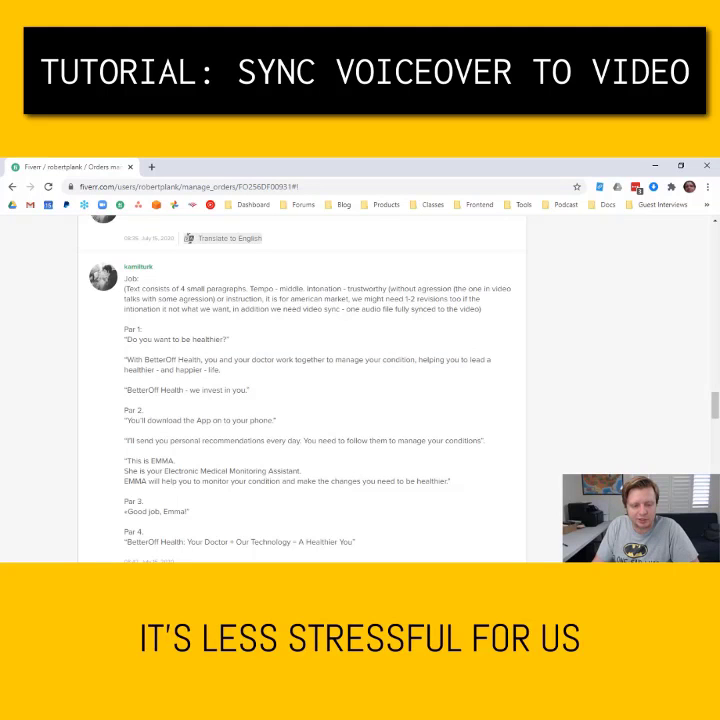
left_click_drag(0, 175, 538, 180)
left_click(461, 207)
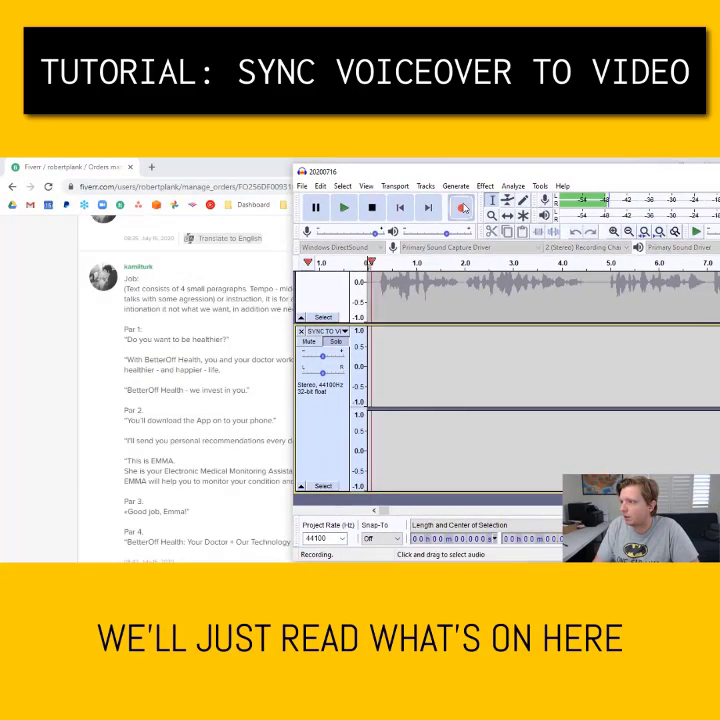
key("alt+Tab")
left_click_drag(0, 186, 5, 185)
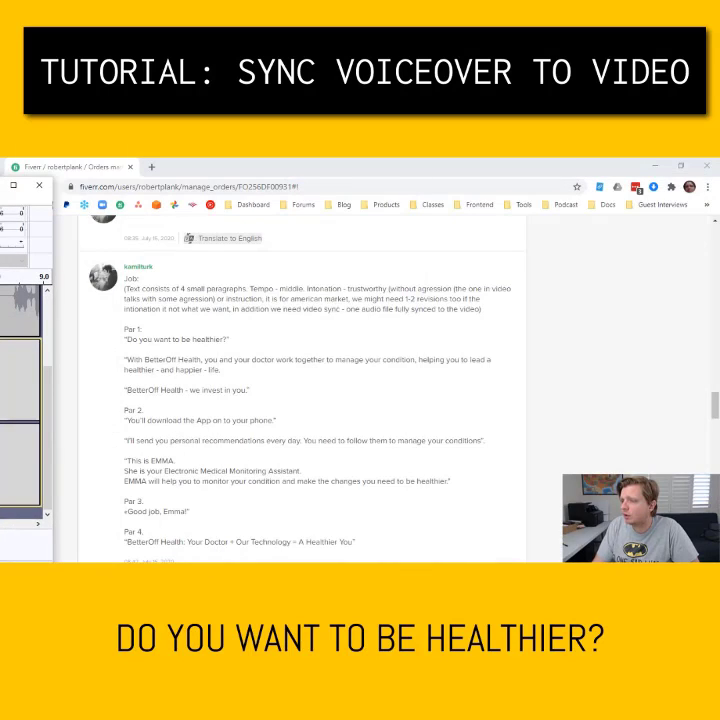
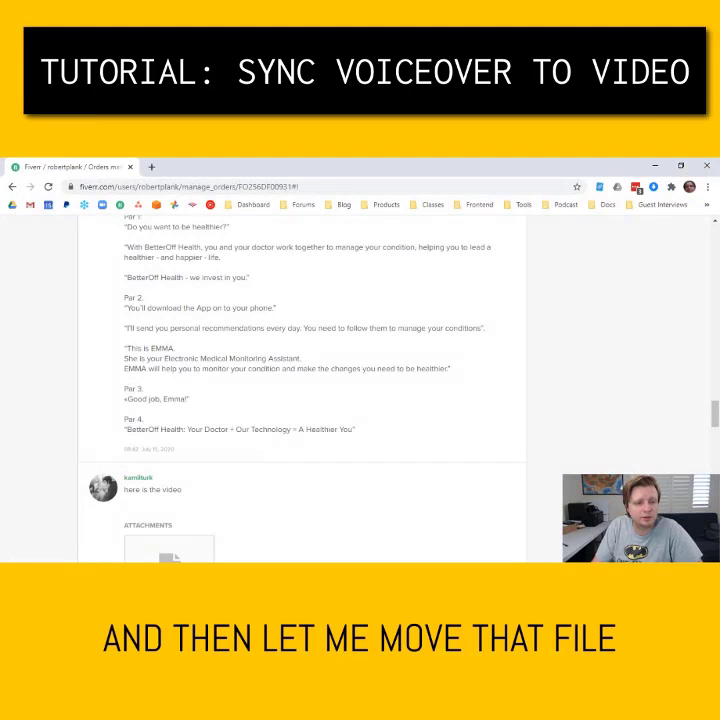
Leave the Fiverr order page and start a new blank Camtasia project
key("super+e")
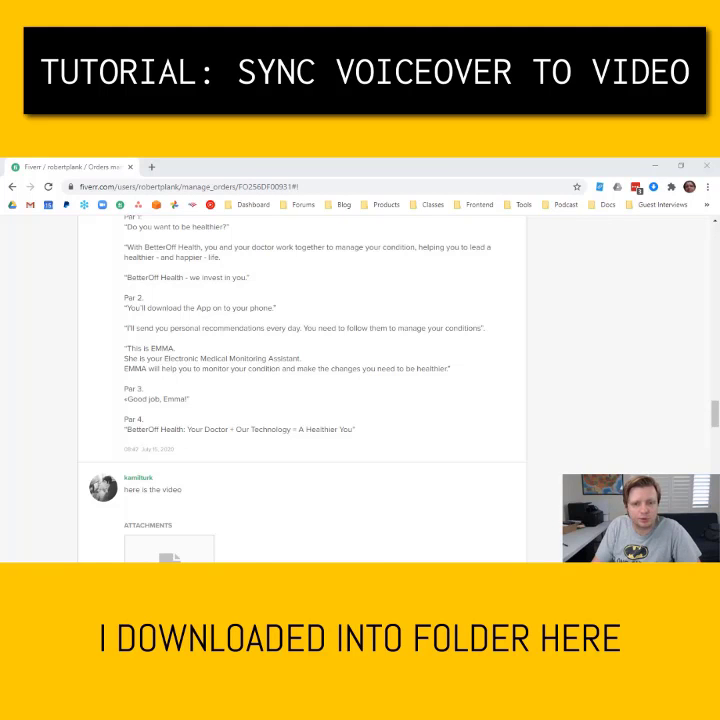
left_click(253, 360)
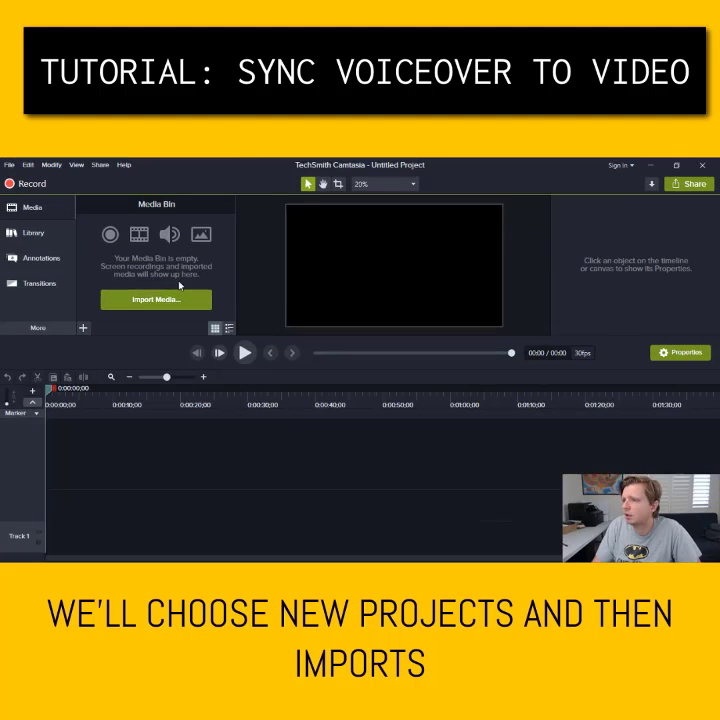
Import the voiceover WAV and VID-20200713-WA0030.mp4 from Desktop > 20200716 > macro-output
left_click(142, 305)
scroll(94, 244, "up", 4)
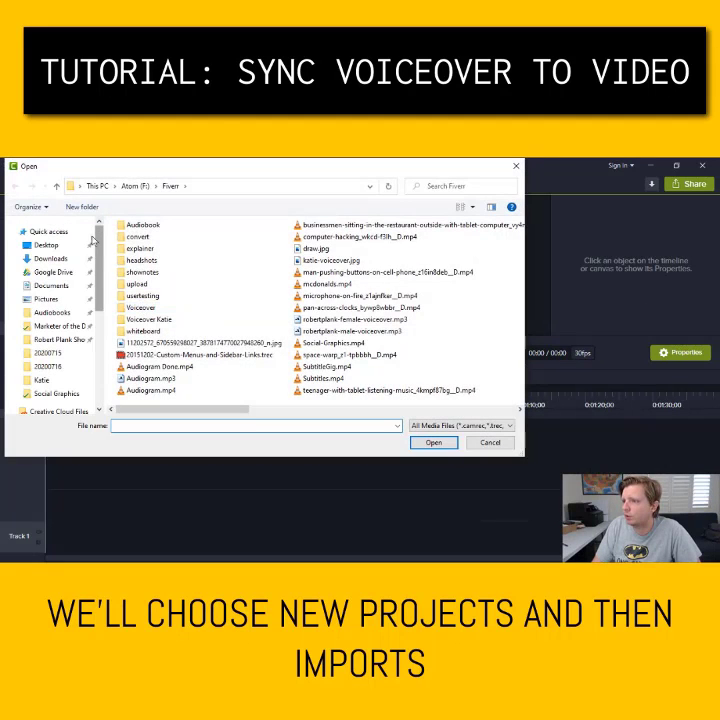
left_click(76, 245)
double_click(262, 264)
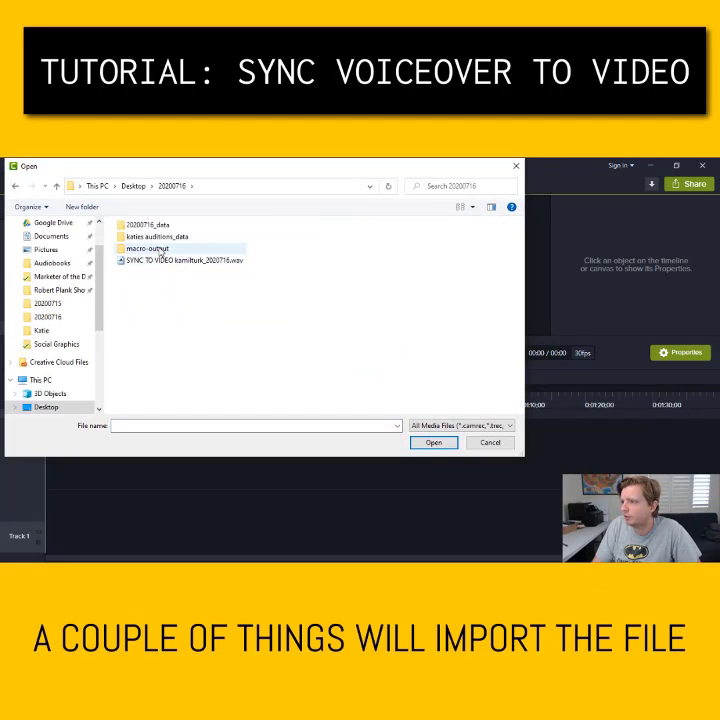
double_click(171, 250)
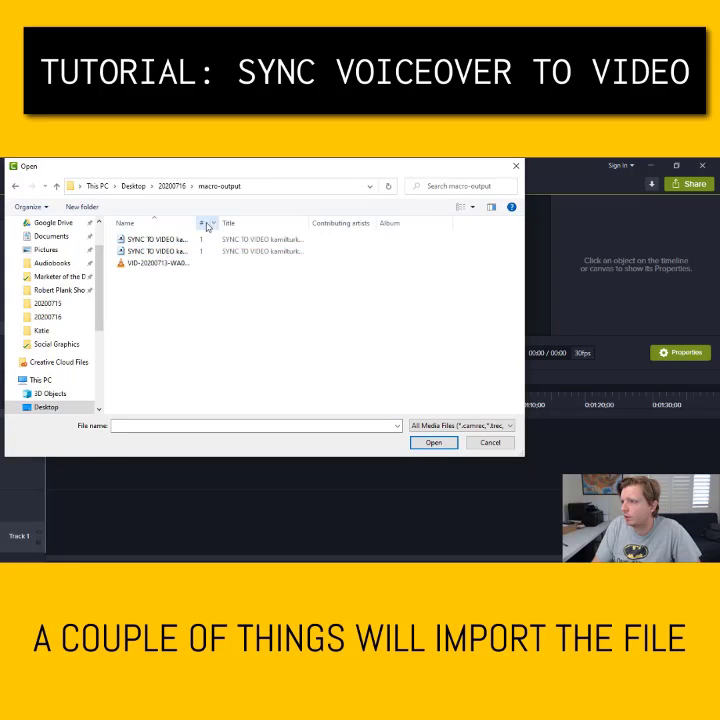
left_click_drag(208, 281, 197, 257)
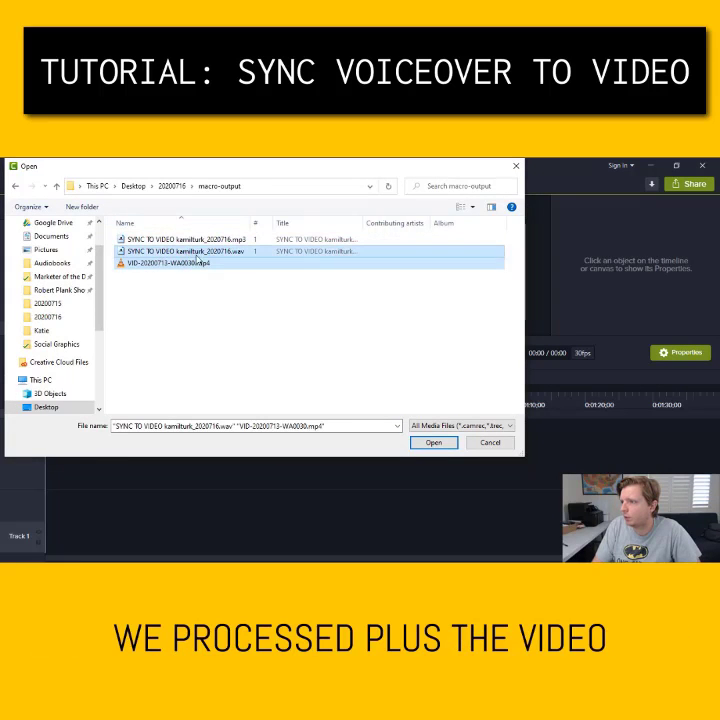
left_click(432, 443)
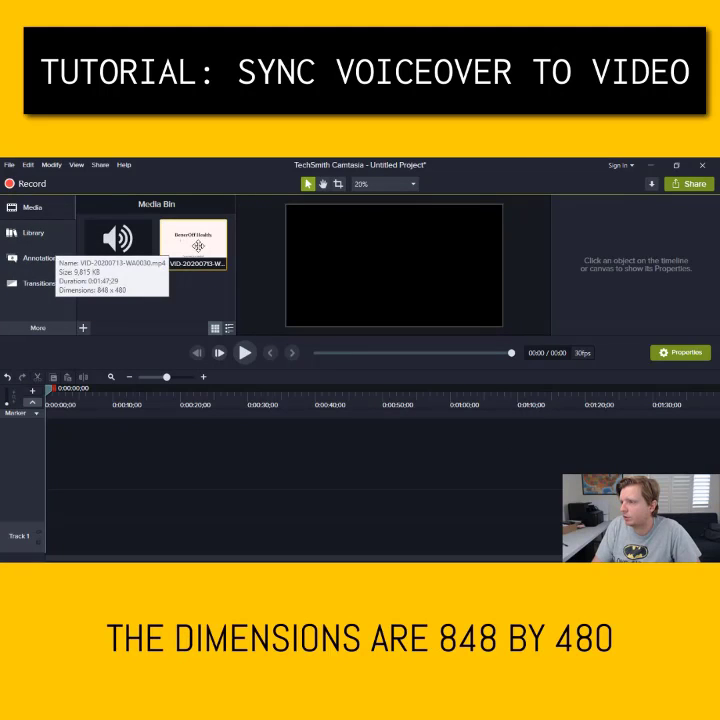
Place the video clip on Track 1, check the Project Settings canvas size, and preview it
left_click_drag(193, 259, 30, 541)
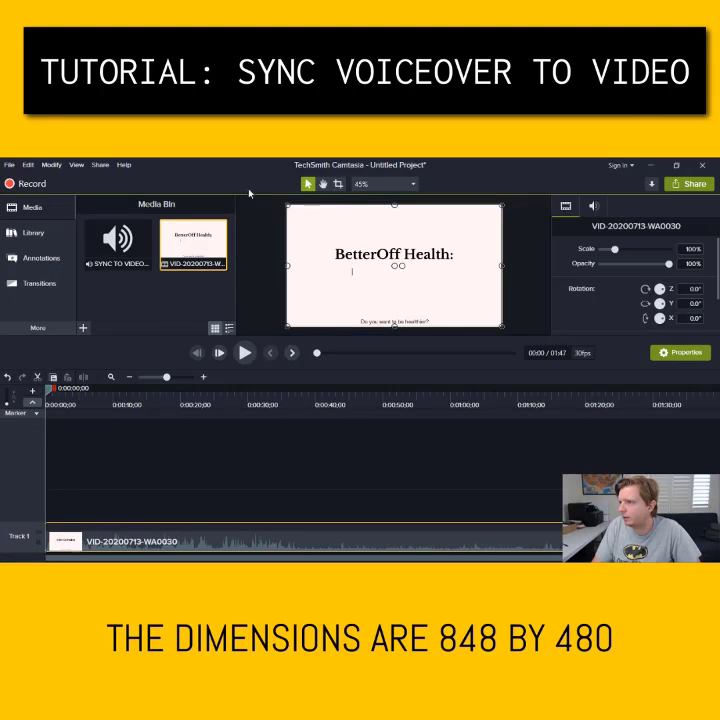
left_click(12, 165)
left_click(30, 276)
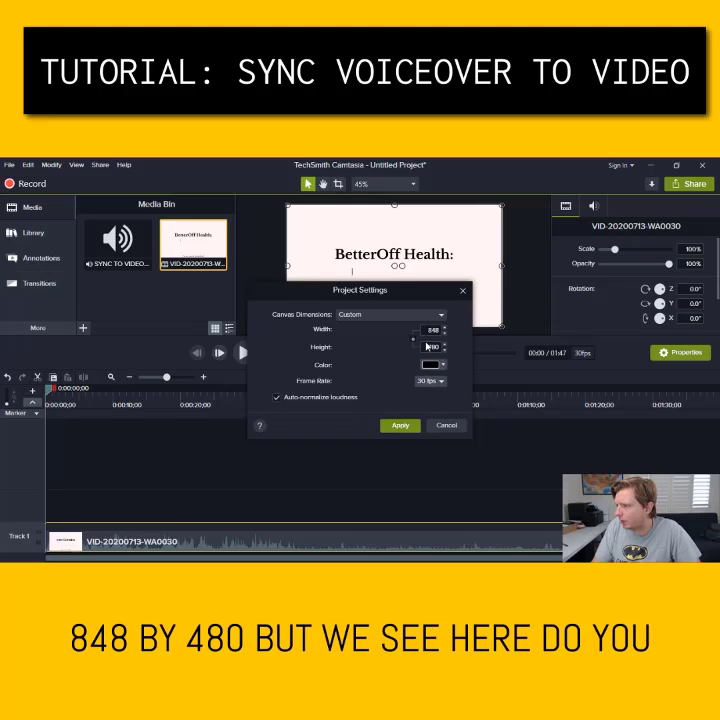
left_click(444, 426)
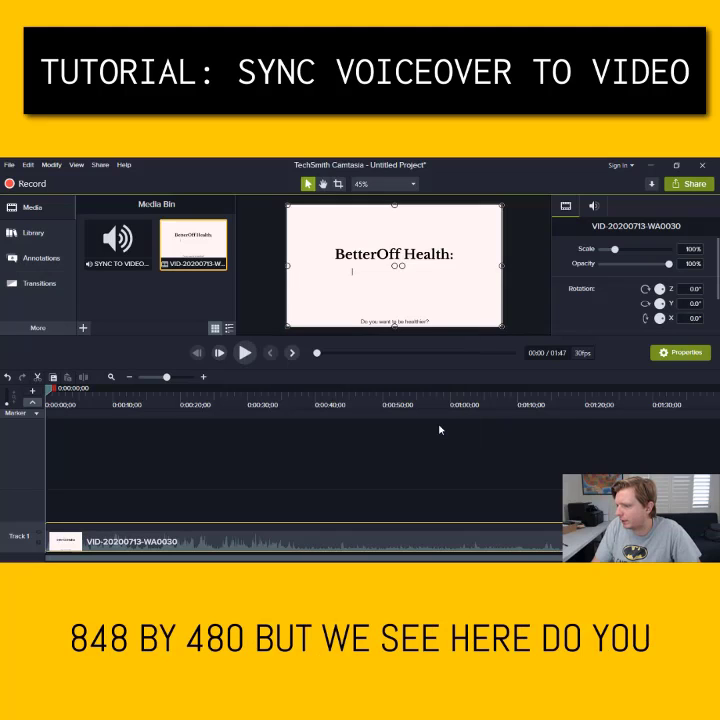
left_click(246, 352)
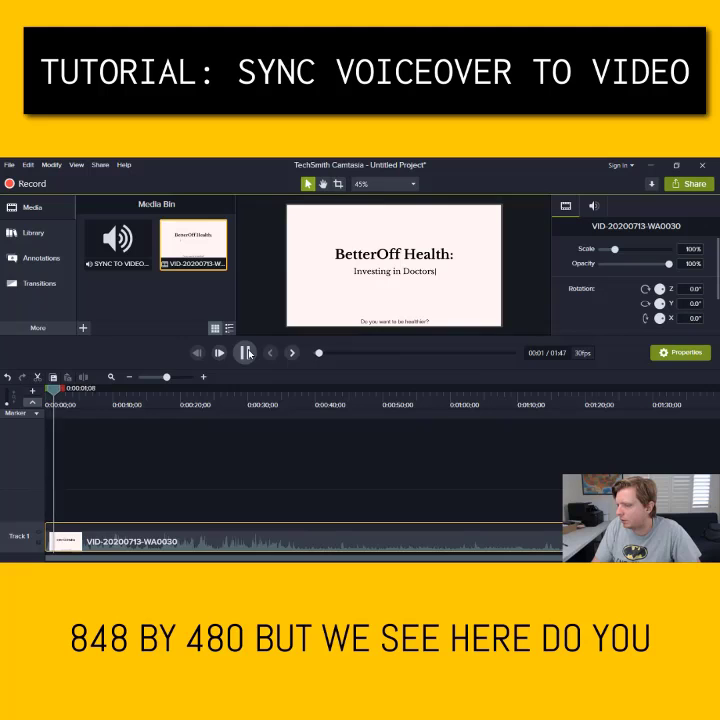
left_click(246, 352)
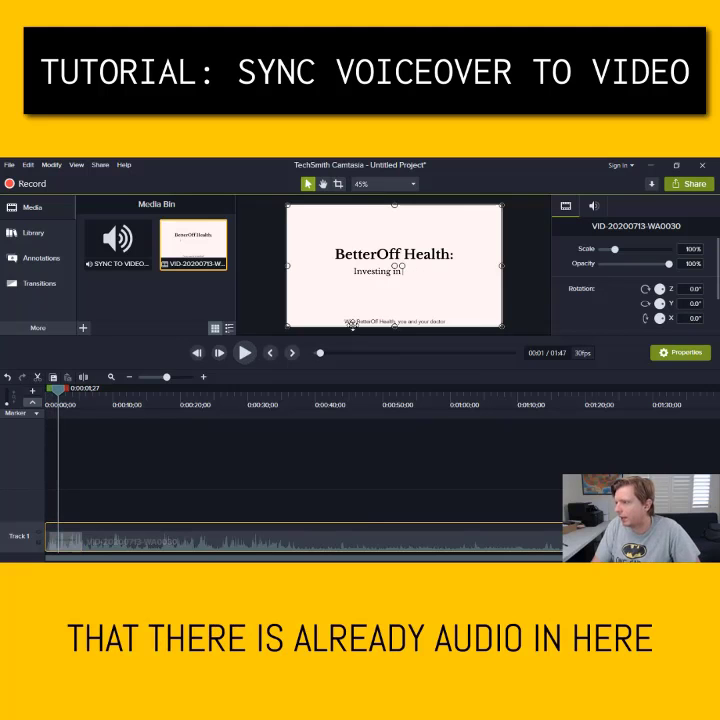
Separate the clip's audio onto Track 2 and hide that track
right_click(93, 544)
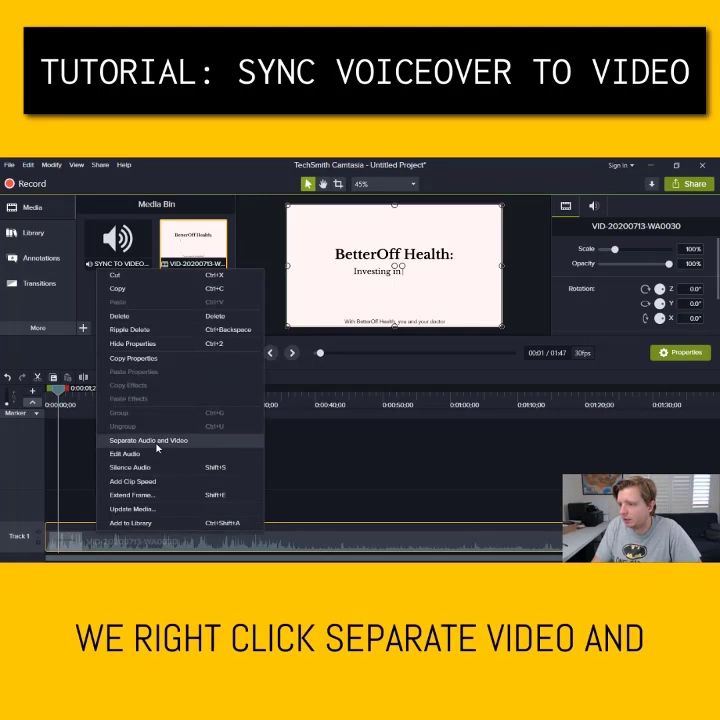
left_click(150, 440)
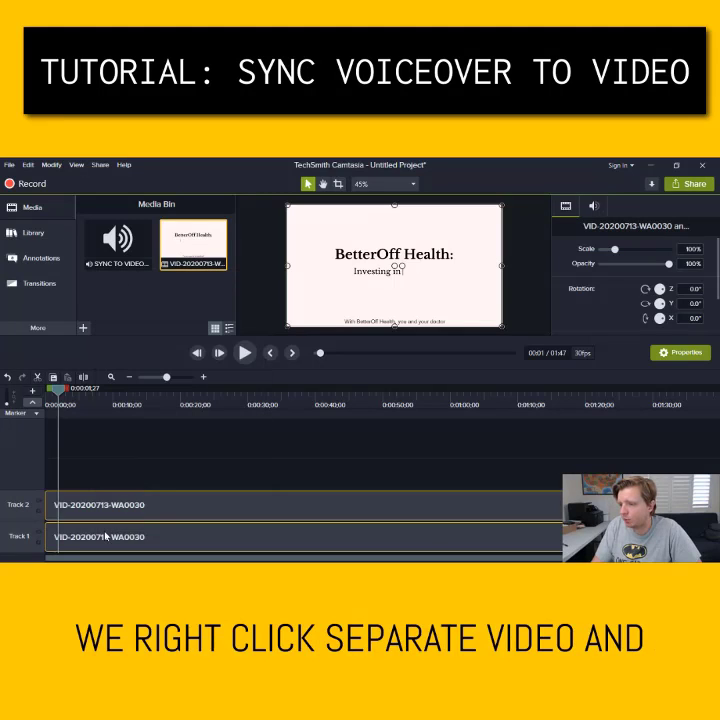
left_click(40, 505)
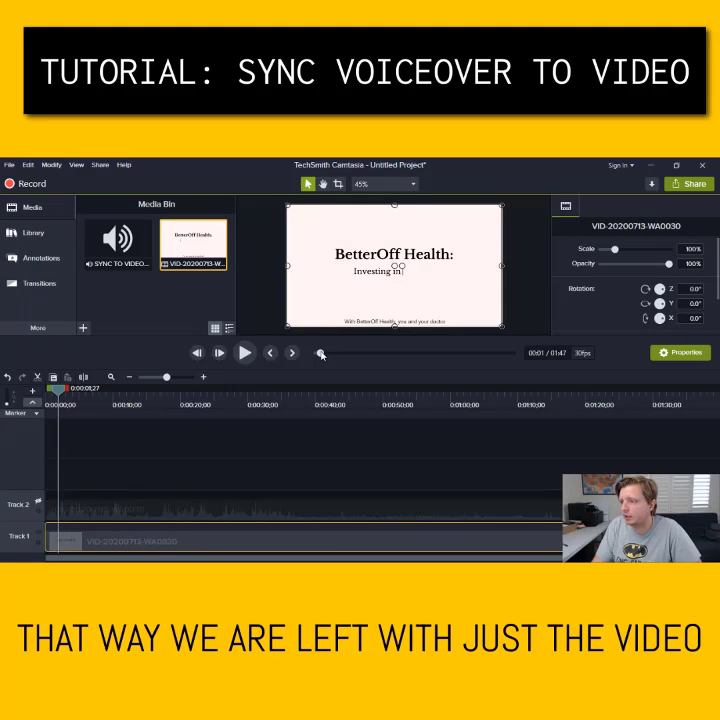
mouse_move(321, 354)
left_mouse_down()
mouse_move(402, 355)
mouse_move(309, 357)
left_mouse_up()
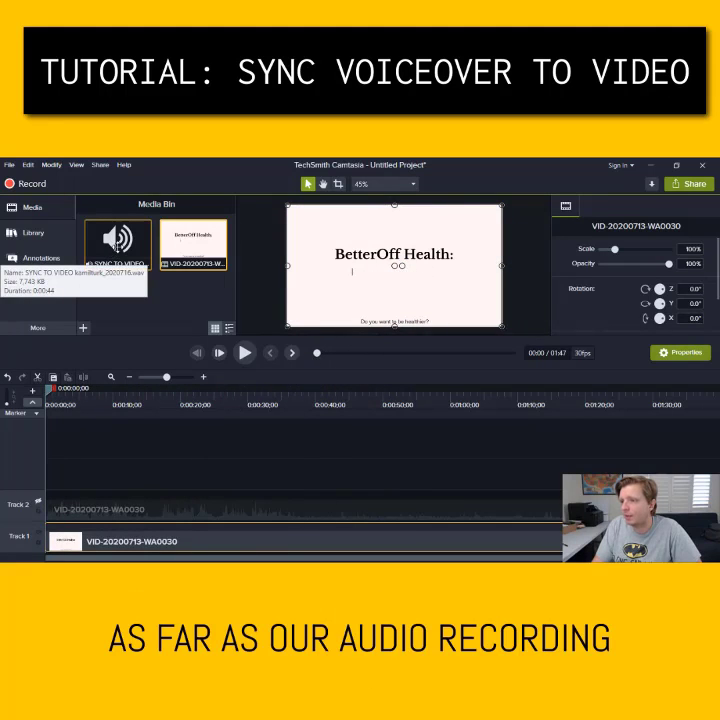
Add the voiceover WAV on Track 3 above the video and play it from the start
left_click_drag(117, 245, 40, 480)
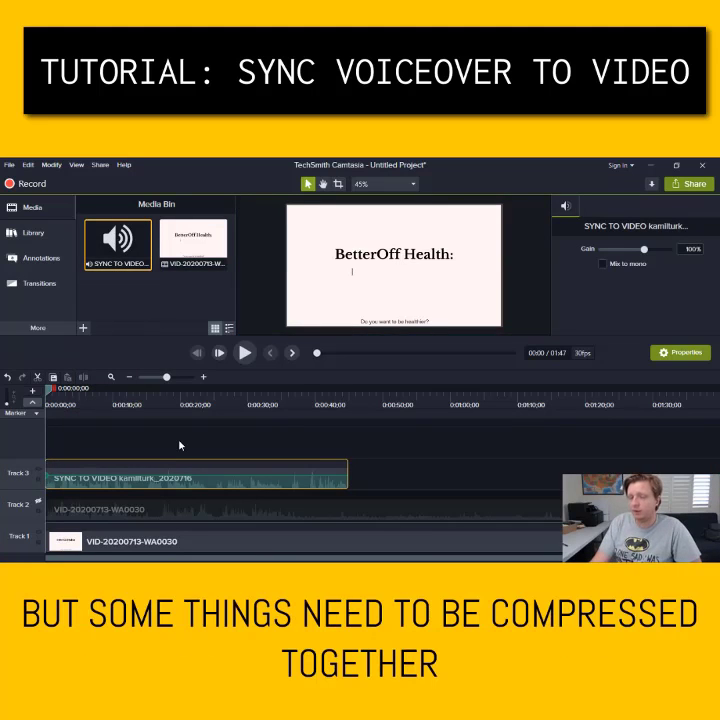
left_click(69, 401)
left_click(47, 399)
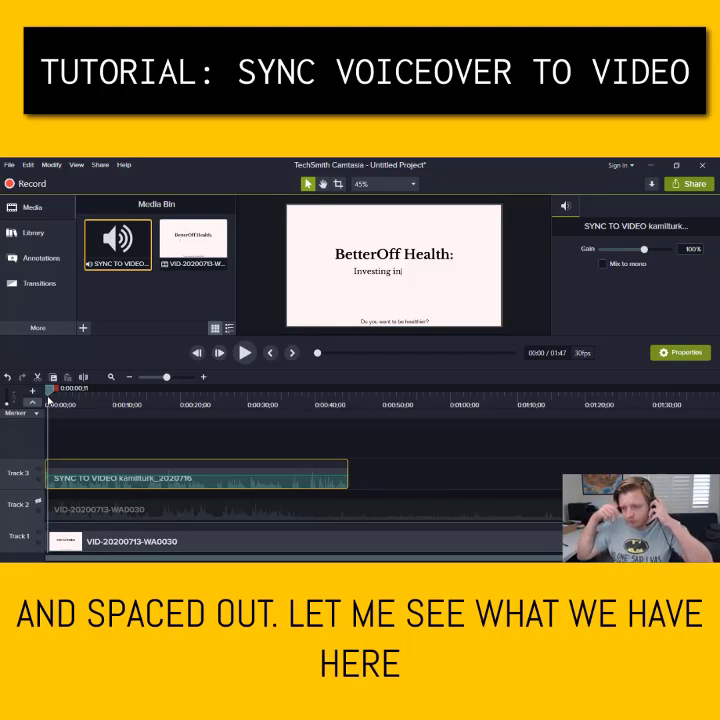
scroll(75, 398, "up", 5)
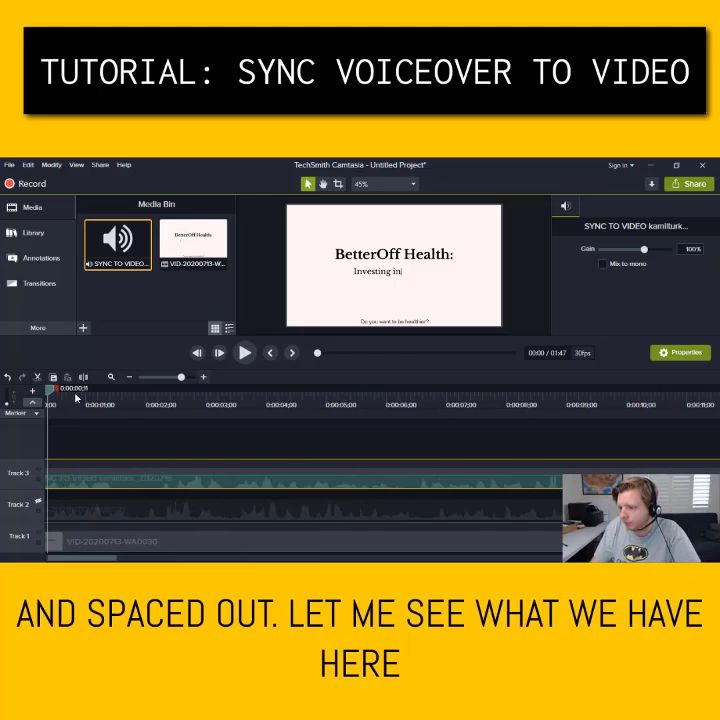
left_click(244, 353)
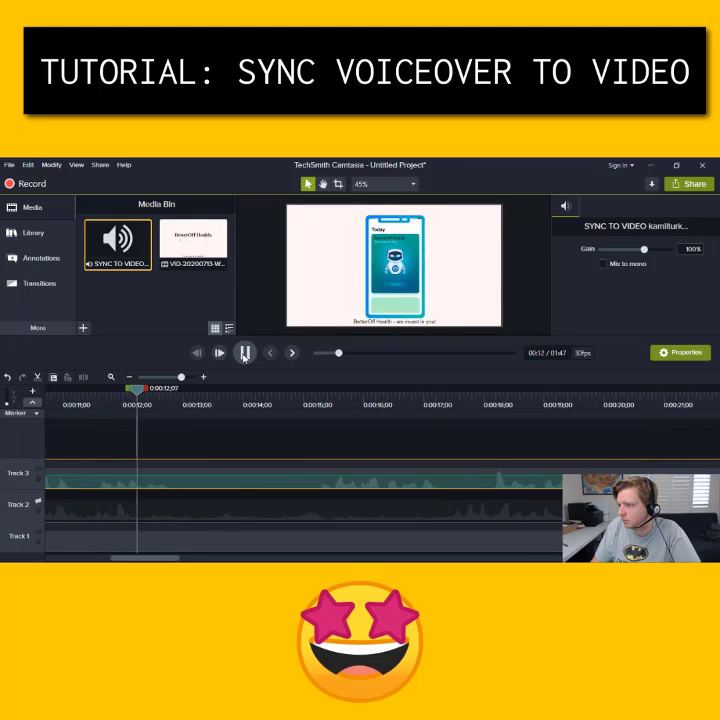
Pause where the voiceover drifts, set the playhead to 0:00:15;04, and lock the video track
left_click(243, 352)
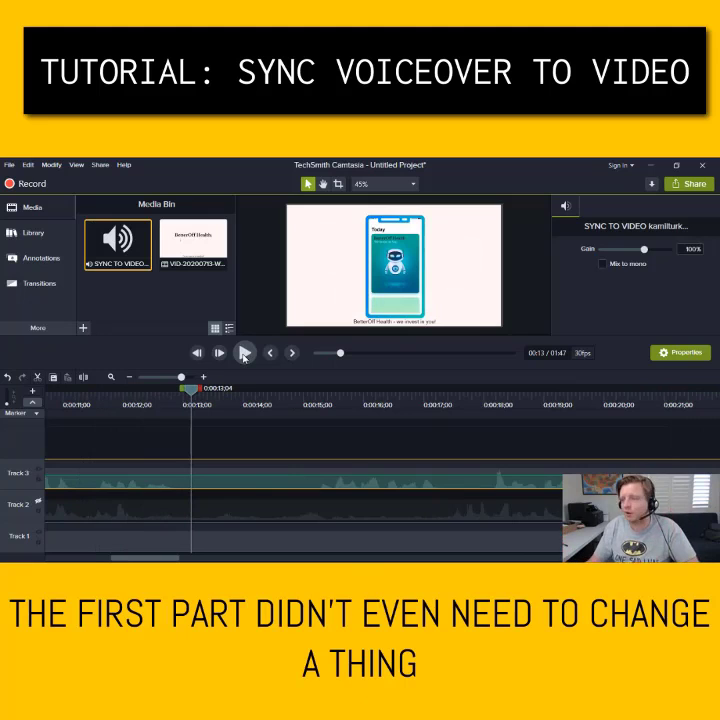
left_click(243, 355)
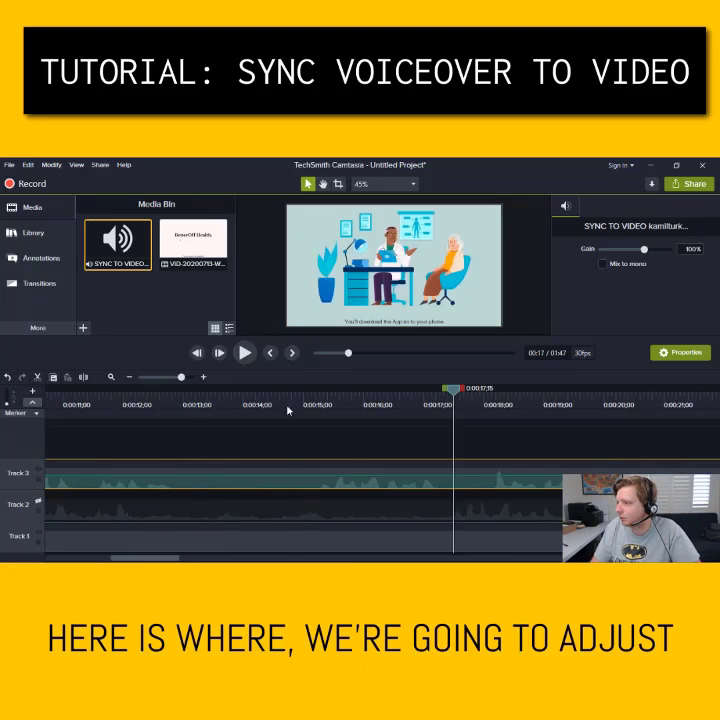
left_click_drag(288, 400, 312, 395)
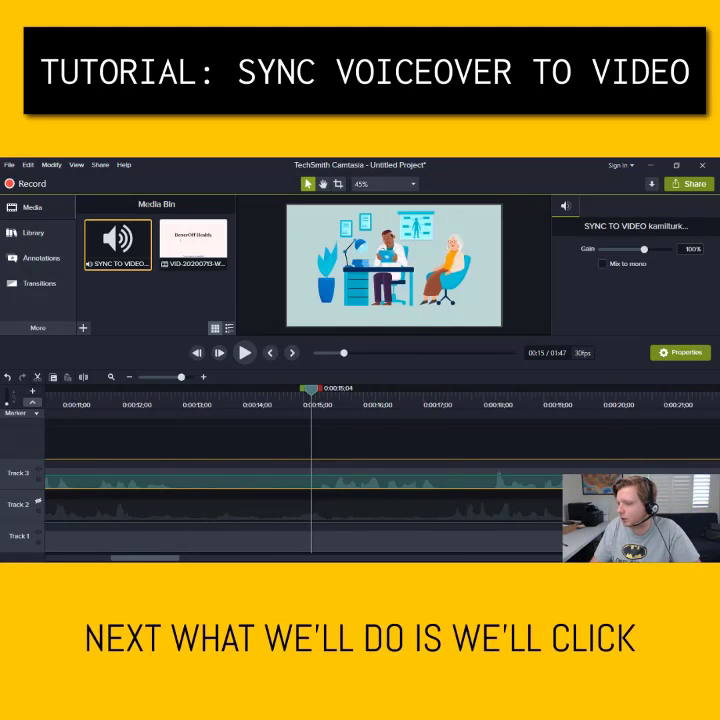
left_click(38, 541)
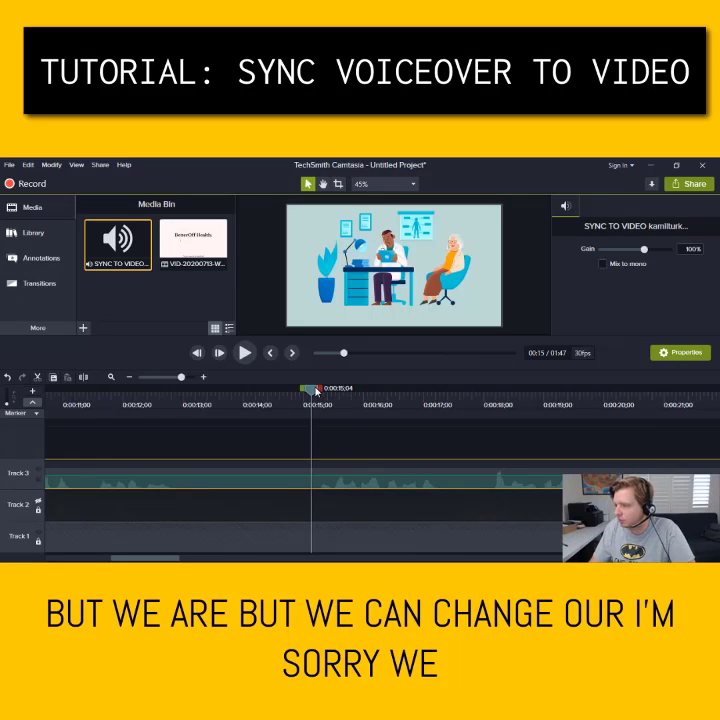
Split the voiceover at 15;04 and 12;29 and delete the piece between
right_click(315, 390)
left_click(288, 412)
left_click_drag(240, 404, 180, 402)
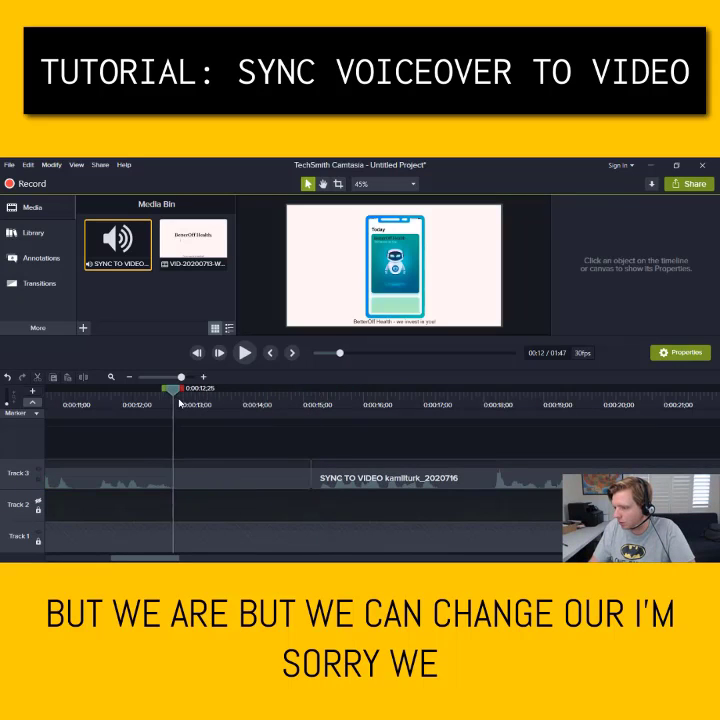
right_click(180, 394)
left_click(80, 415)
left_click(240, 478)
key("Delete")
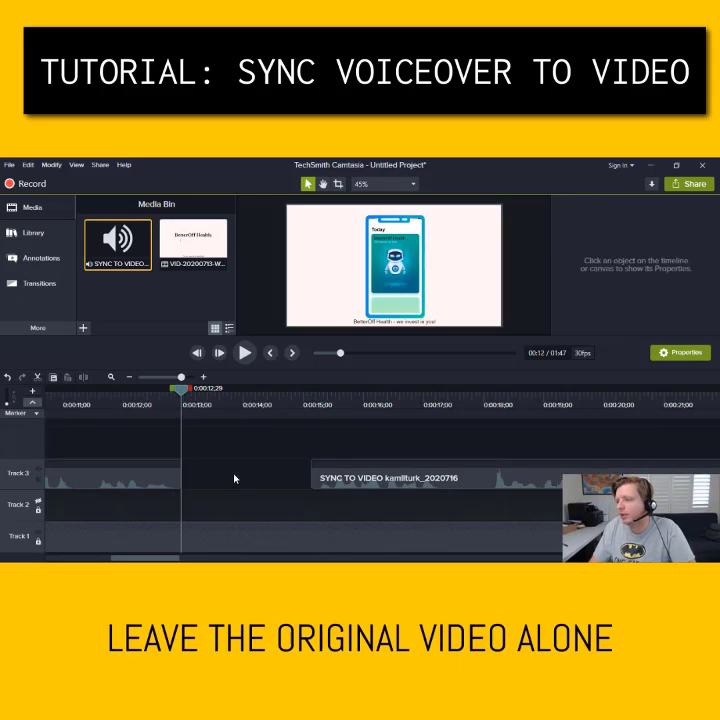
Move the later voiceover piece to about 0:00:17 and replay to check timing
left_click(332, 481)
left_click_drag(337, 483, 451, 482)
left_click(333, 403)
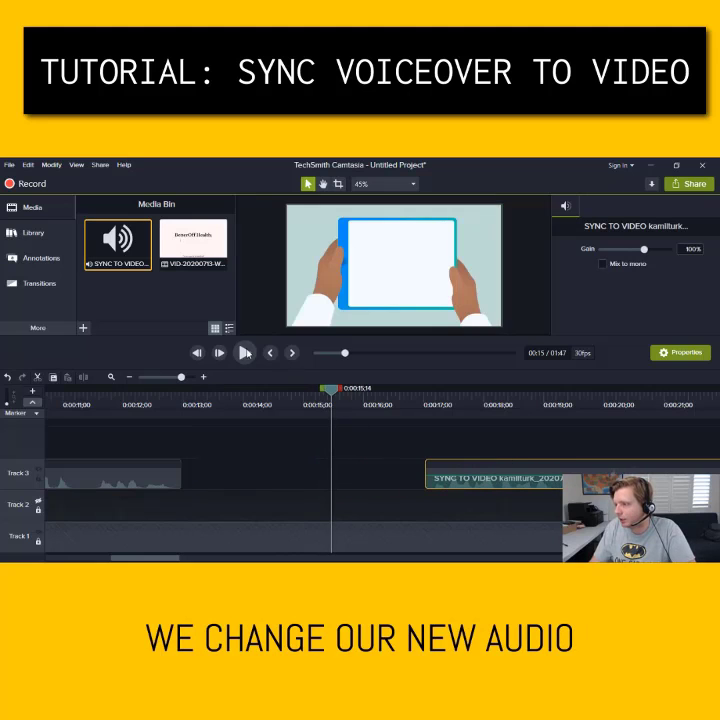
left_click(245, 352)
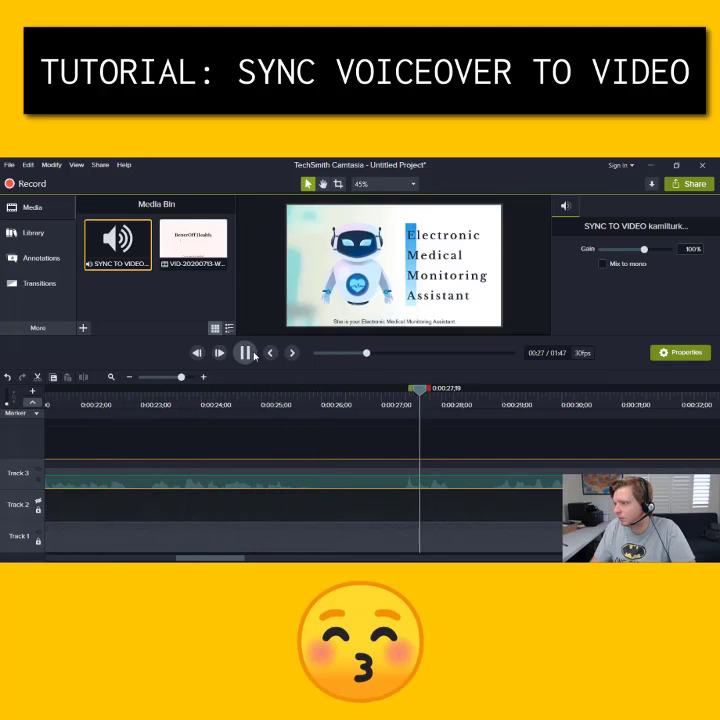
Split the voiceover at 27;10 and 26;00, delete that piece, and close the gap
left_click(253, 354)
left_click(403, 393)
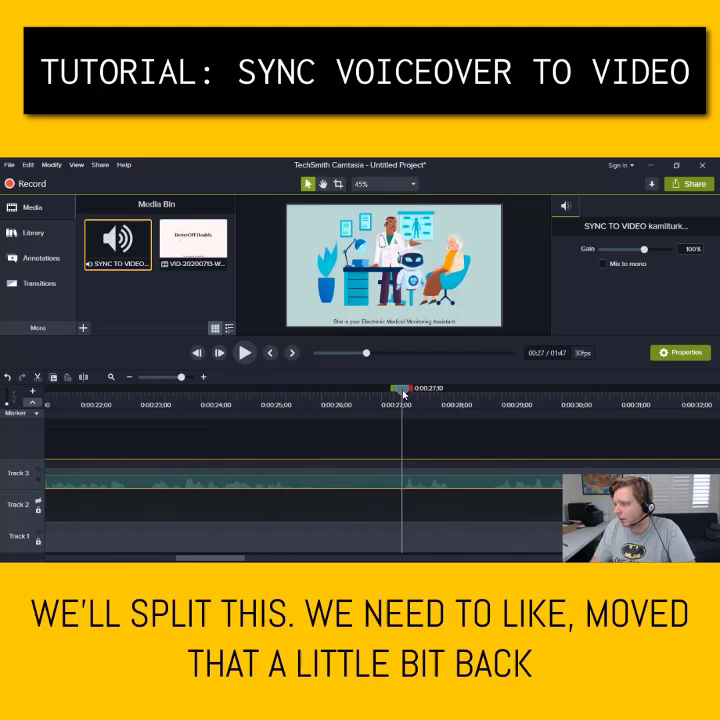
right_click(403, 397)
left_click(300, 418)
left_click(312, 397)
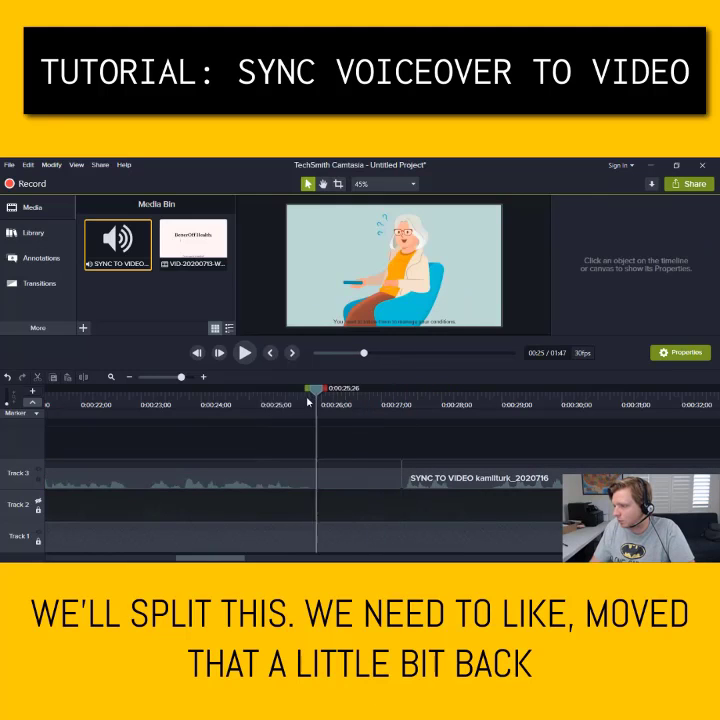
right_click(320, 397)
left_click(308, 418)
left_click(347, 471)
key("Delete")
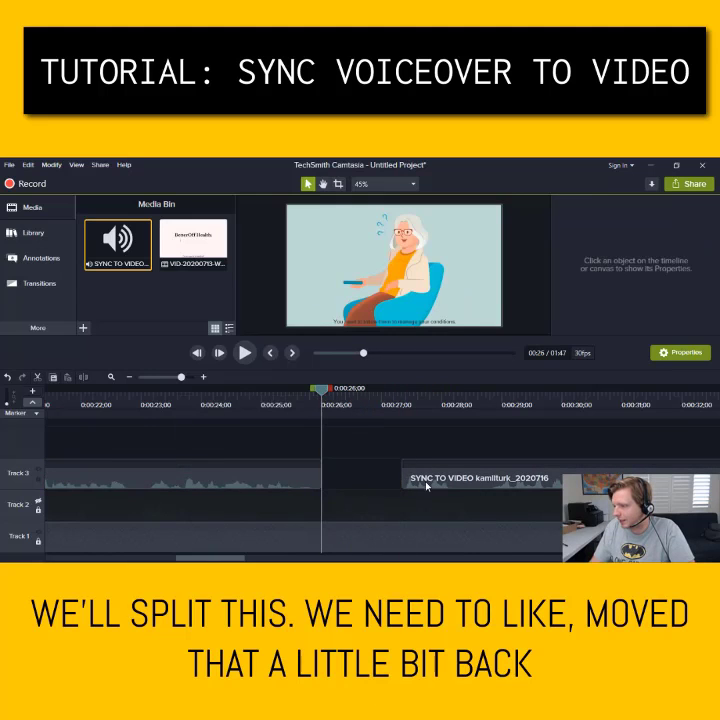
left_click_drag(425, 483, 373, 482)
Cut the overlong pause after 27 seconds out of the timeline and replay
left_click(254, 353)
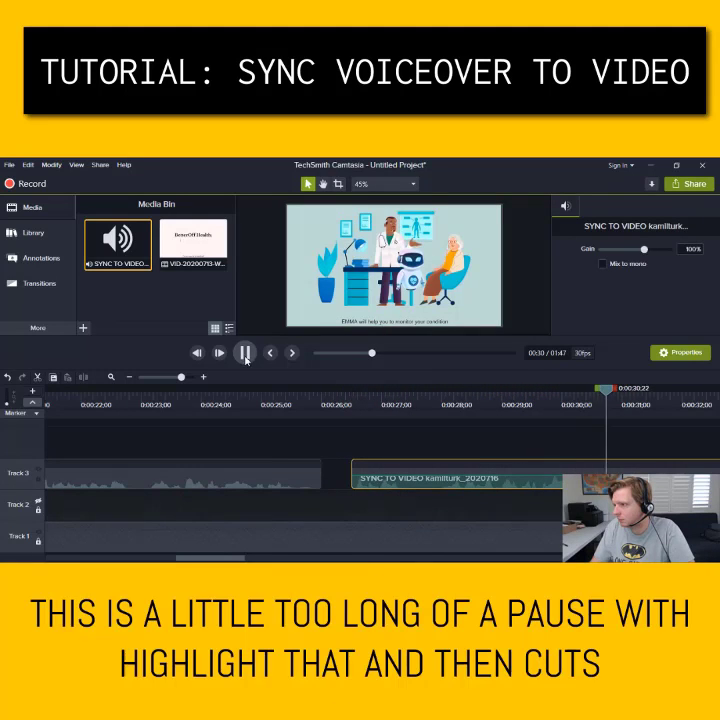
left_click(245, 353)
left_click_drag(446, 391, 409, 391)
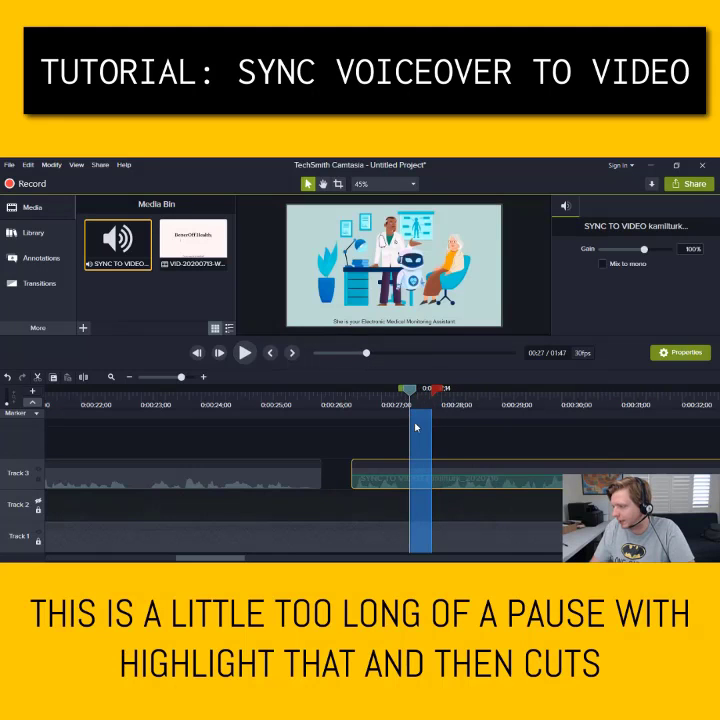
right_click(423, 486)
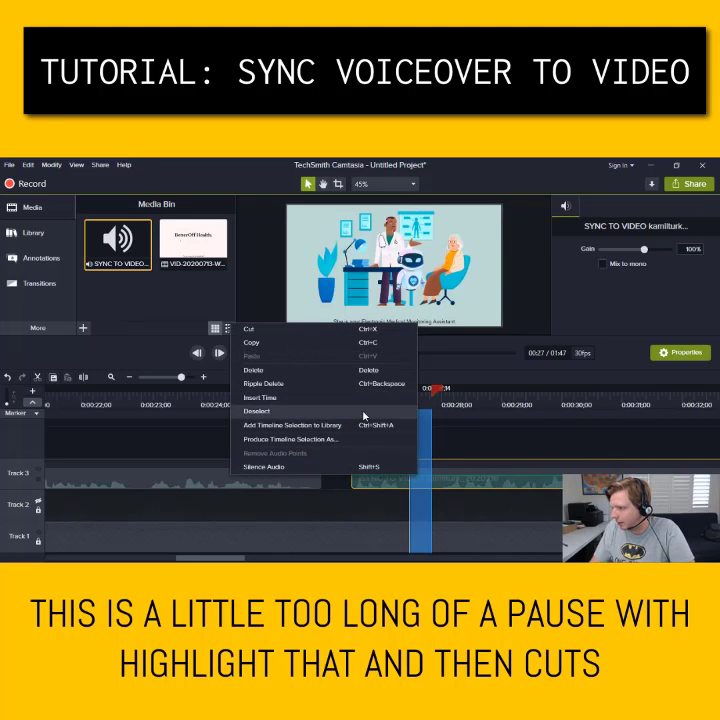
left_click(339, 332)
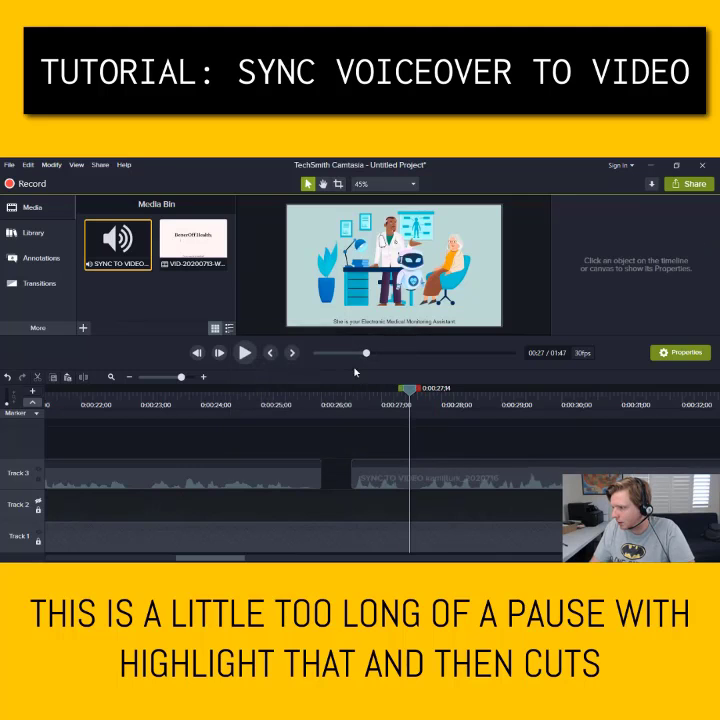
left_click(245, 352)
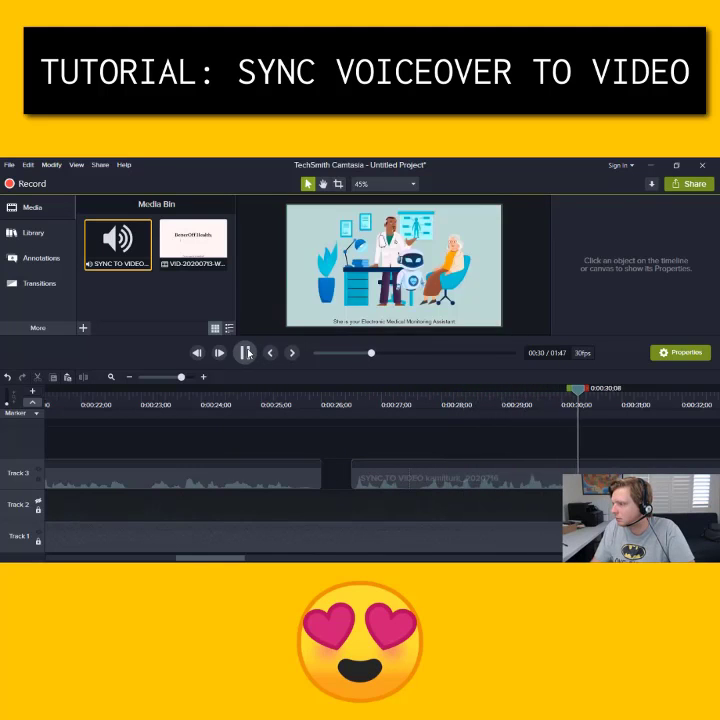
Cut the second overlong pause near 0:30 out of the timeline
left_click(621, 397)
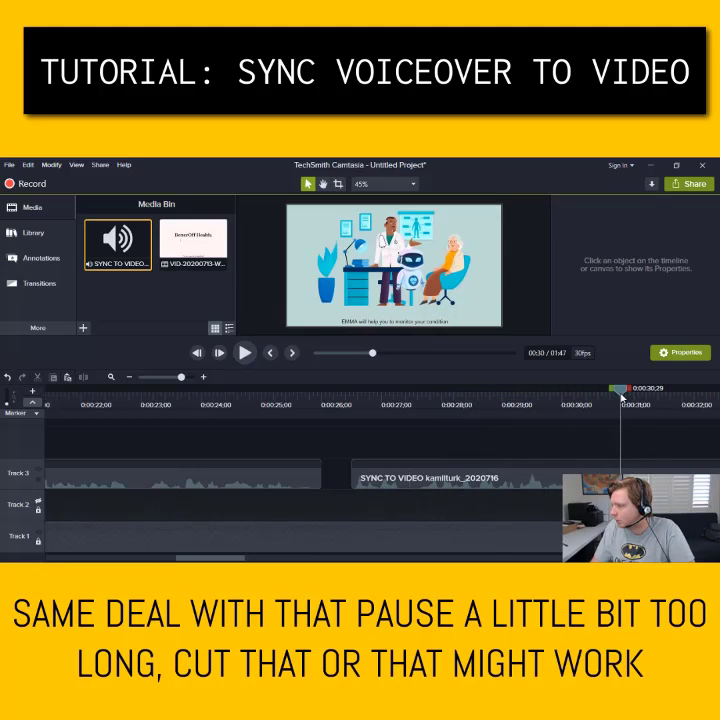
left_click_drag(612, 391, 600, 390)
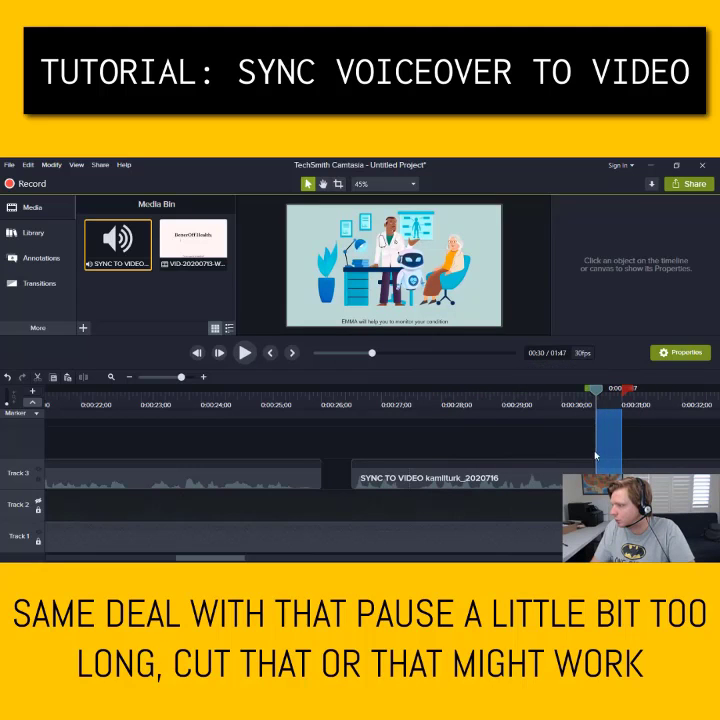
right_click(412, 470)
key("Escape")
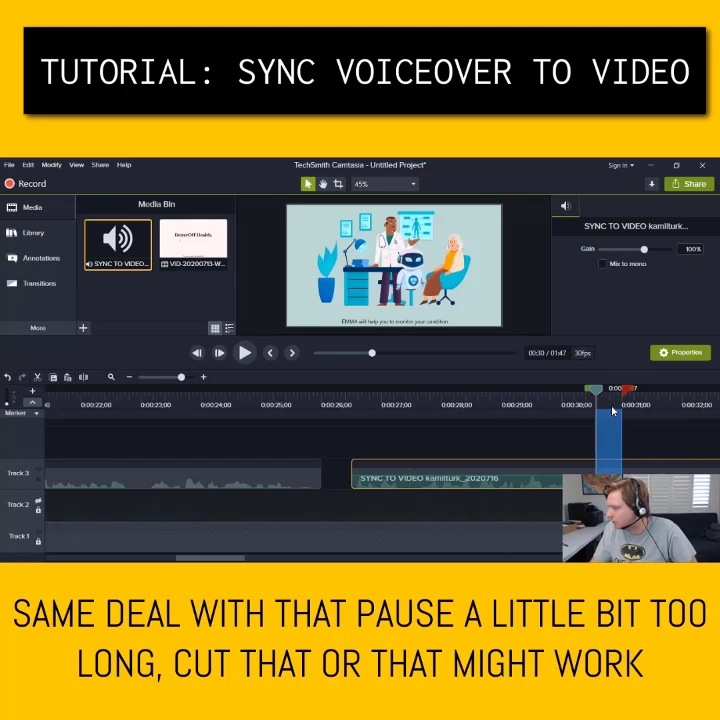
right_click(421, 474)
left_click(573, 429)
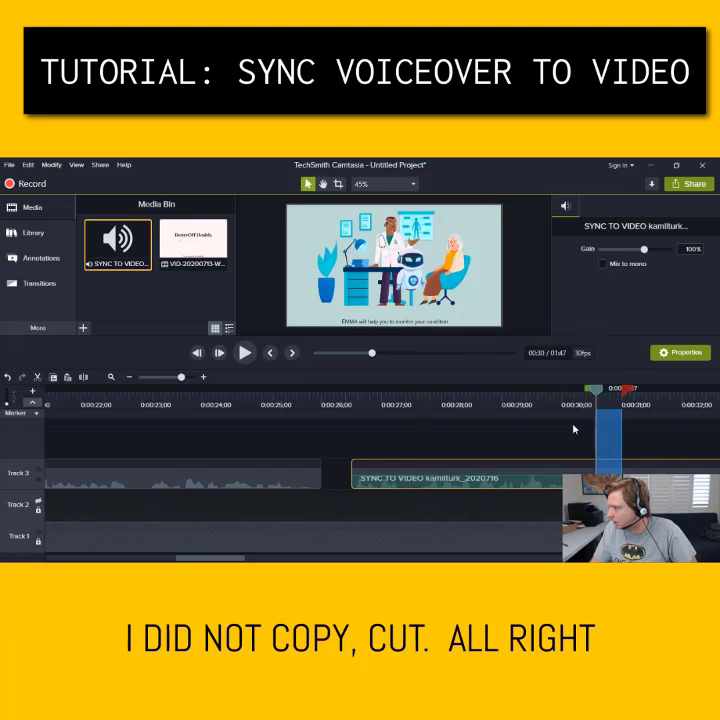
right_click(605, 470)
left_click(528, 322)
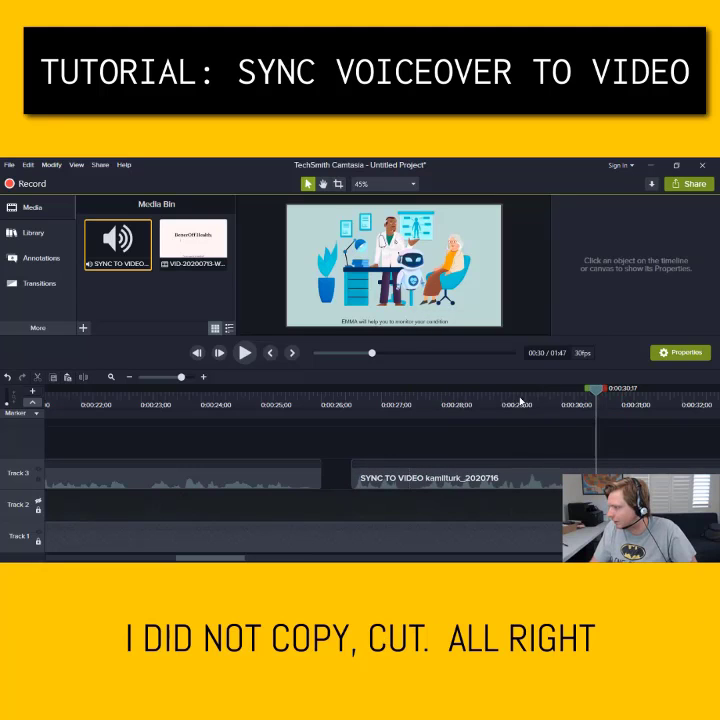
left_click(520, 402)
left_click(245, 352)
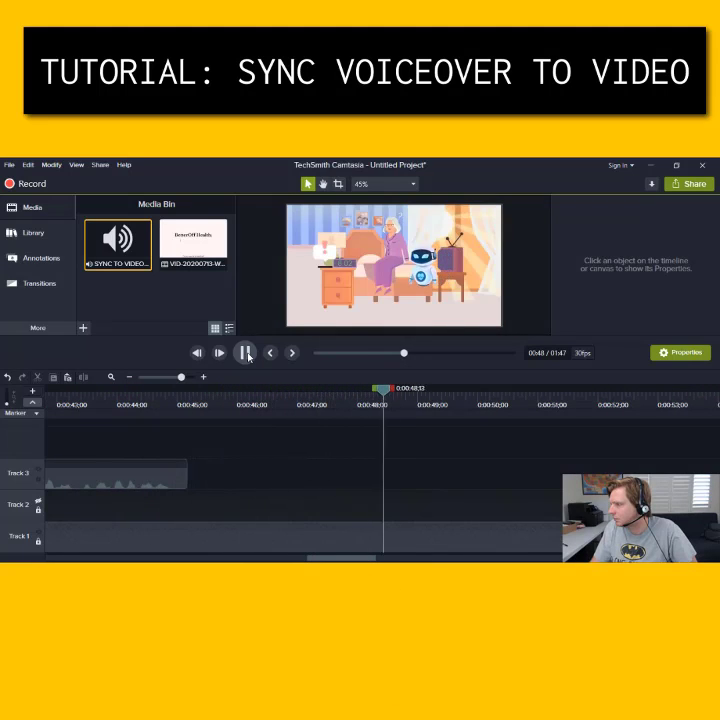
left_click(245, 353)
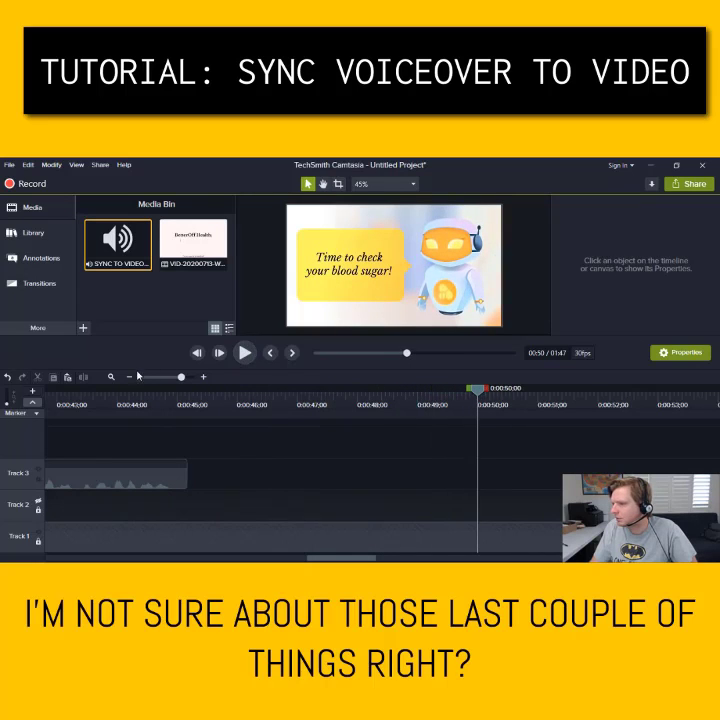
left_click(130, 377)
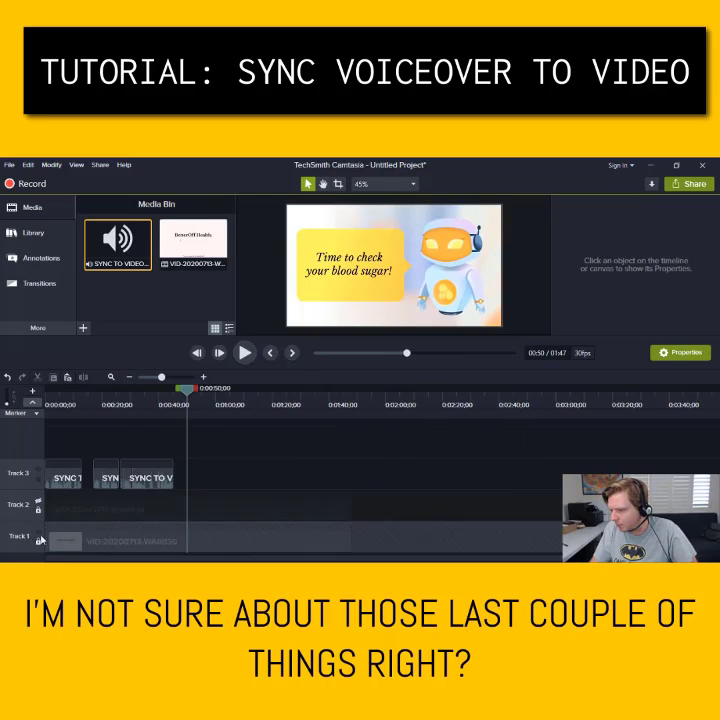
left_click(94, 401)
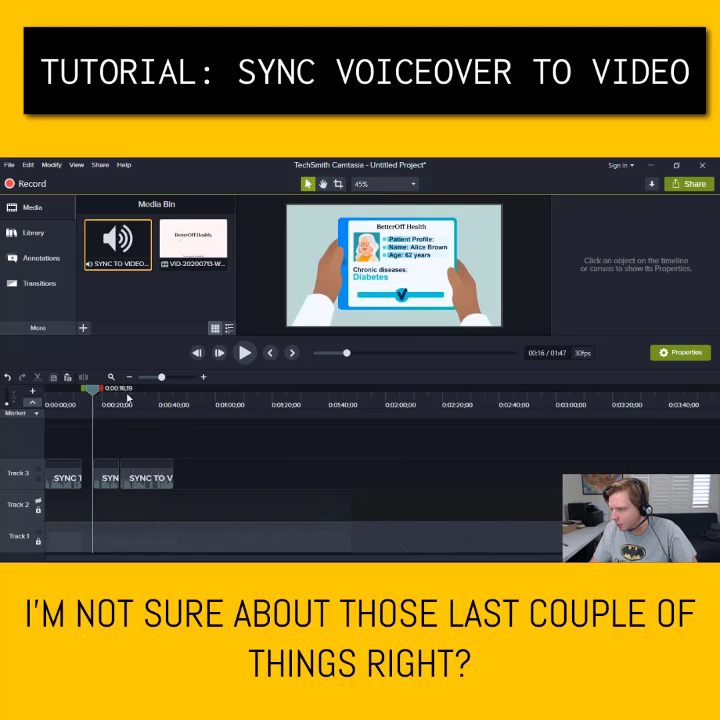
left_click(245, 353)
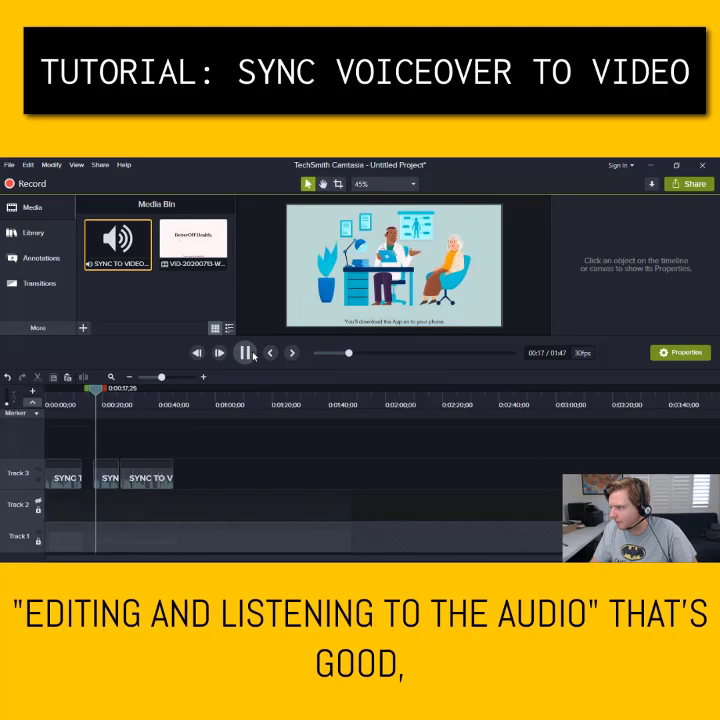
left_click(121, 392)
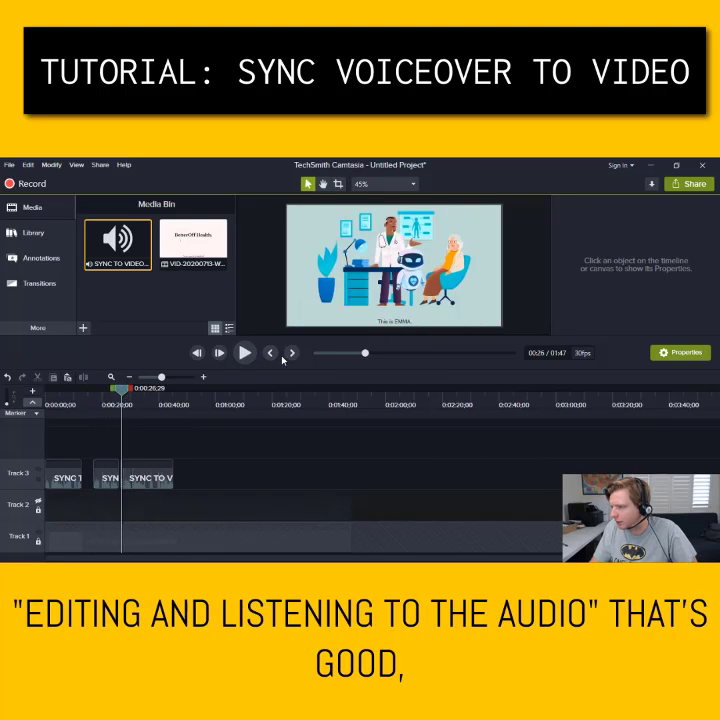
left_click(246, 353)
Zoom the timeline in and split the voiceover at 0:35;16
left_click(203, 377)
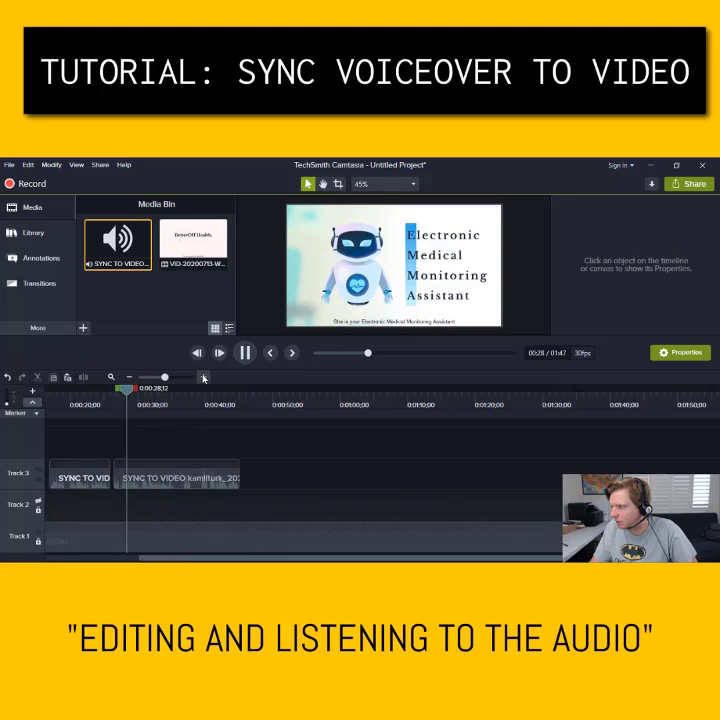
left_click(203, 377)
left_click(203, 377)
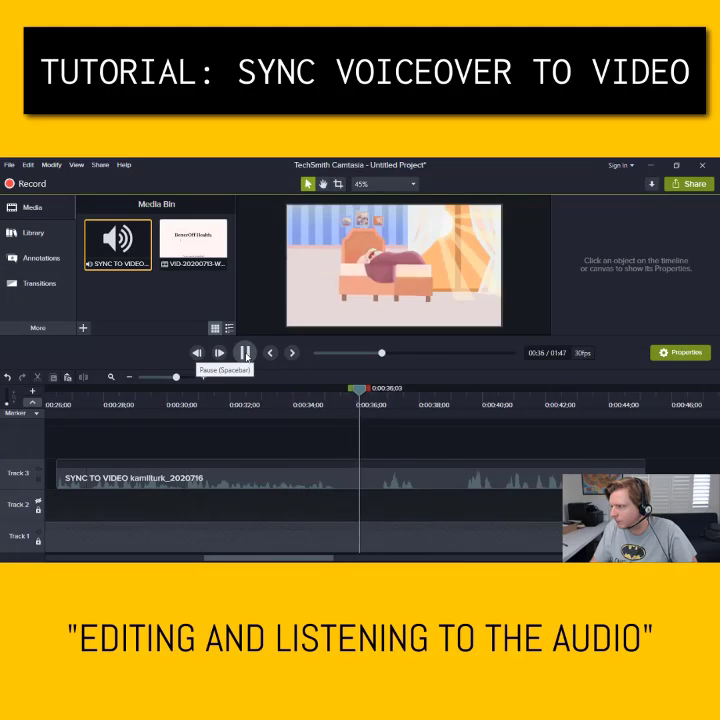
left_click(245, 353)
left_click(341, 401)
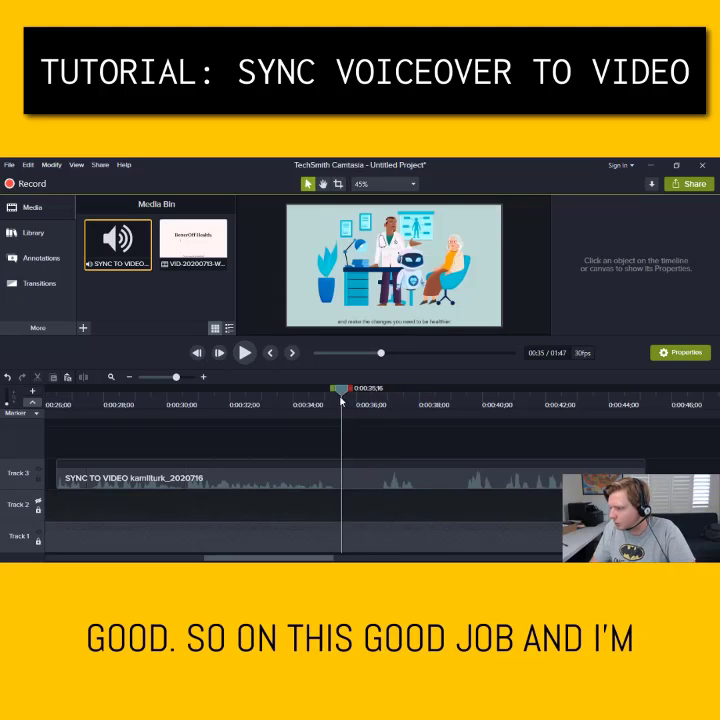
right_click(340, 401)
left_click(217, 415)
Split again at 0:36;21, delete the middle piece, and add Marker 1 at the gap
left_click(378, 392)
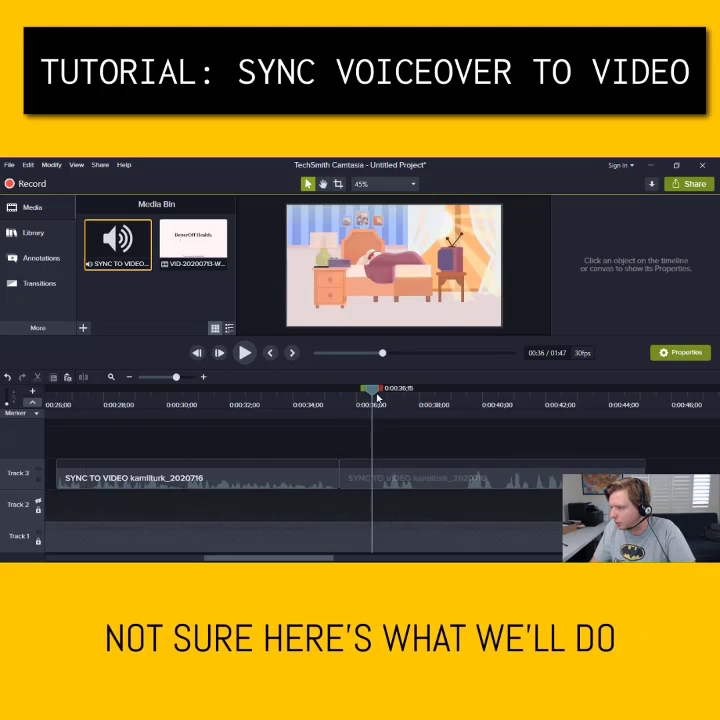
right_click(376, 390)
left_click(369, 408)
left_click(357, 474)
key("Delete")
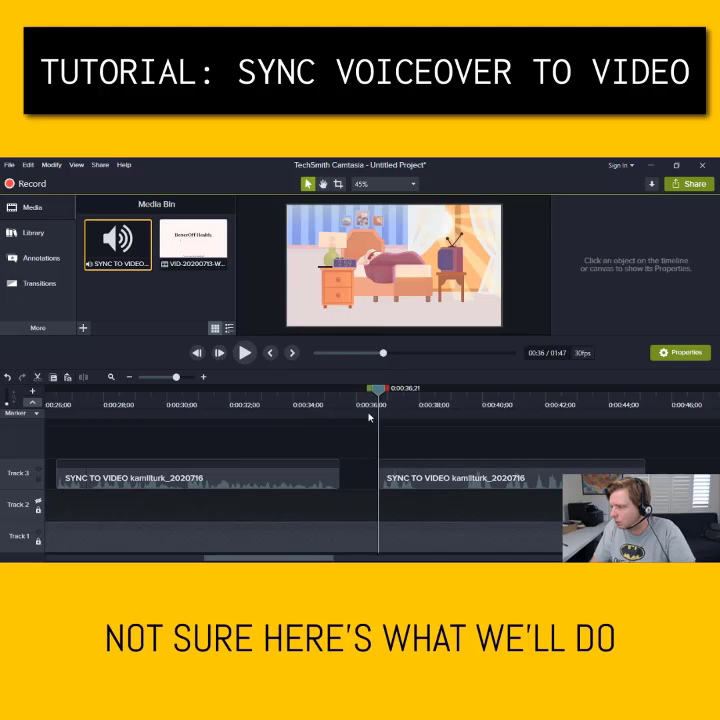
key("m")
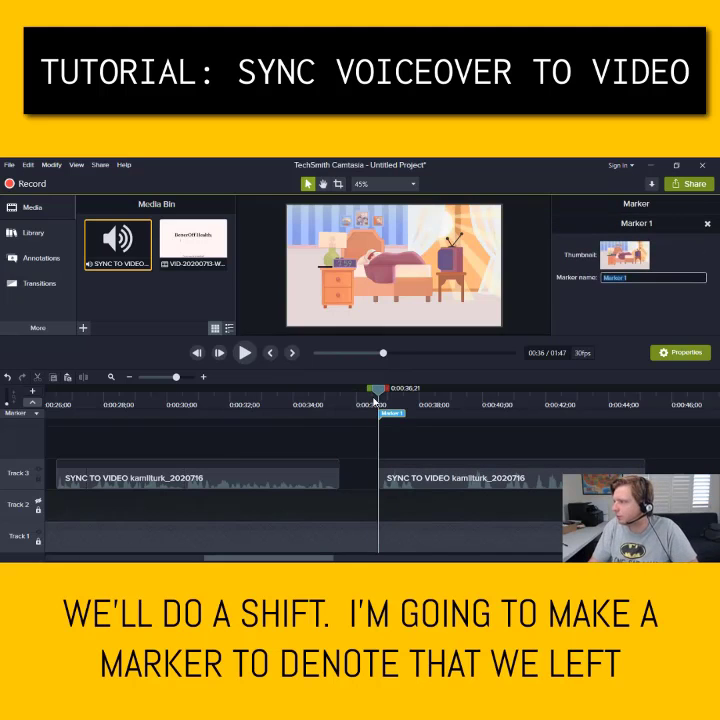
Zoom out, unhide Track 2, and preview the project from 0:36 through the end
left_click(130, 377)
left_click(130, 377)
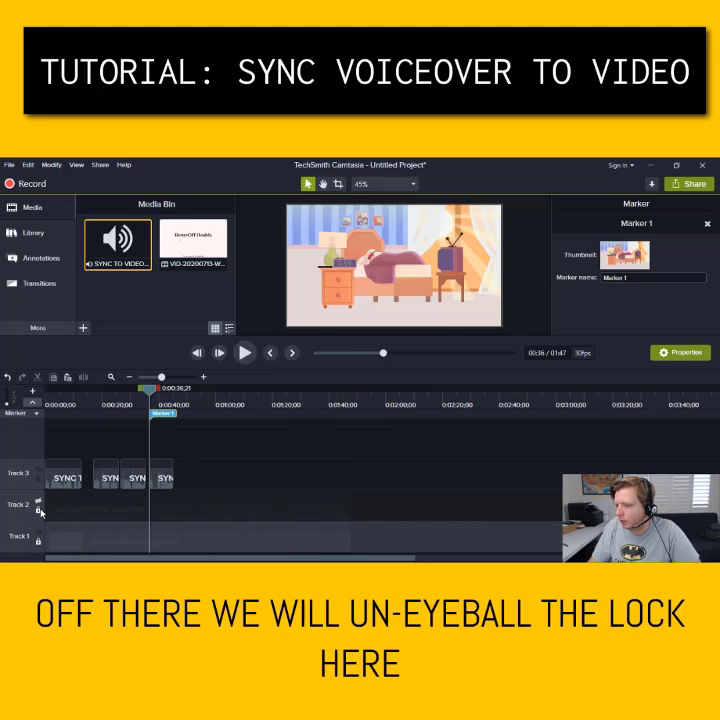
left_click(40, 504)
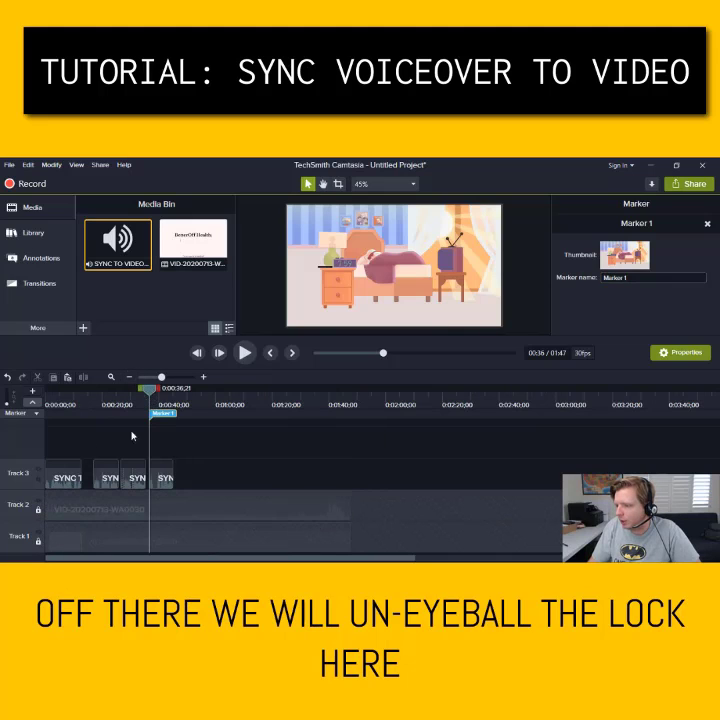
left_click_drag(155, 393, 190, 388)
left_click(245, 353)
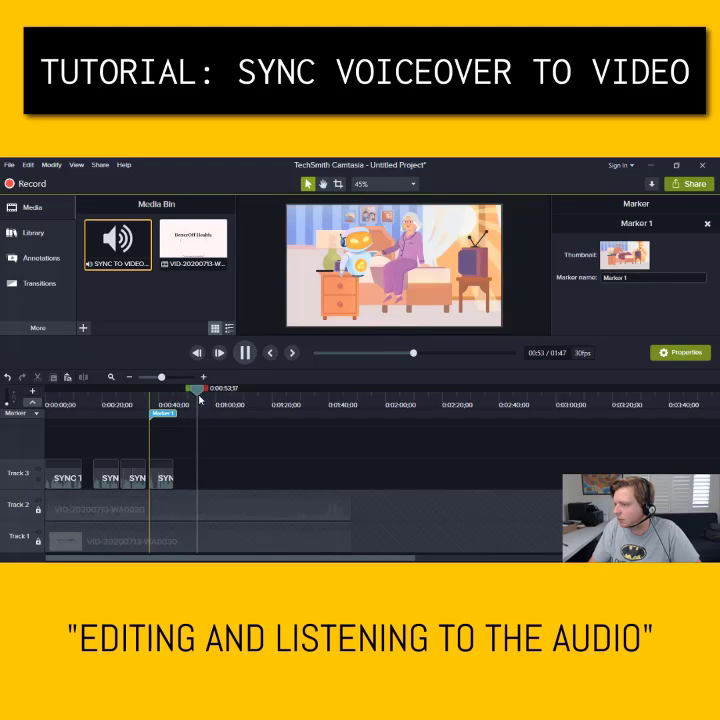
left_click_drag(198, 392, 327, 393)
left_click(246, 356)
left_click(245, 353)
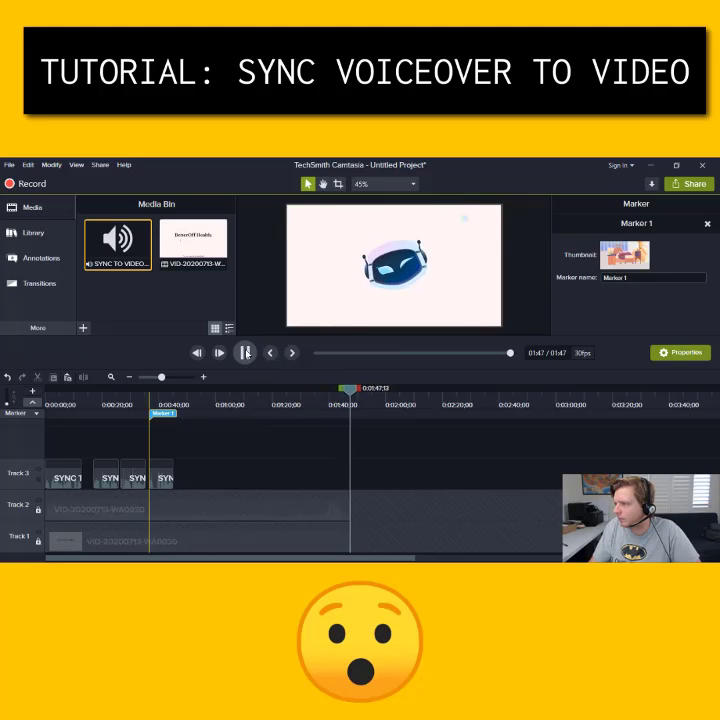
Play the project from about 0:17
left_click(38, 471)
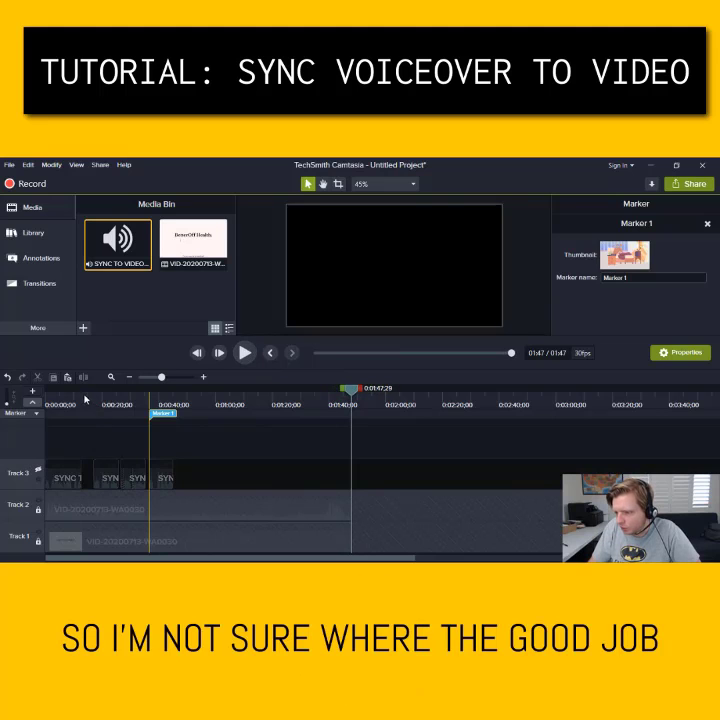
left_click_drag(80, 400, 97, 394)
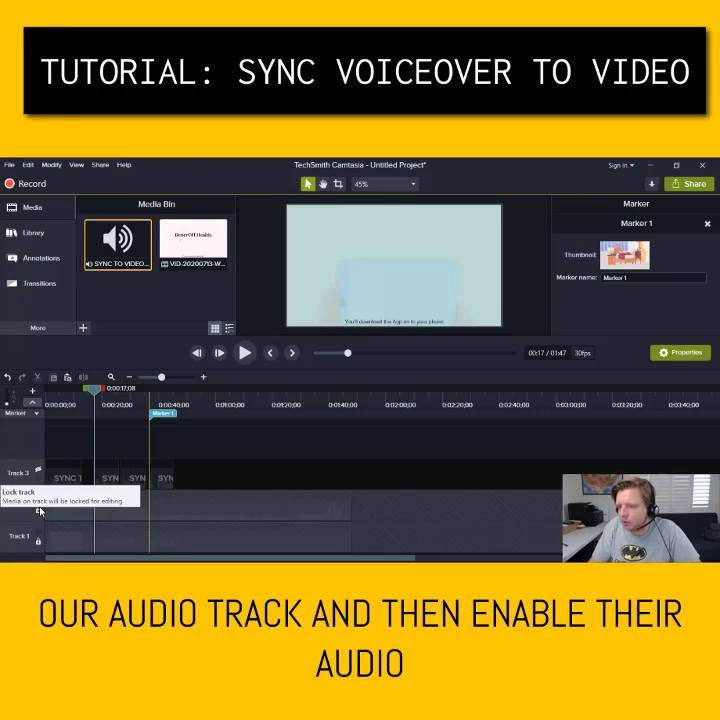
left_click(244, 353)
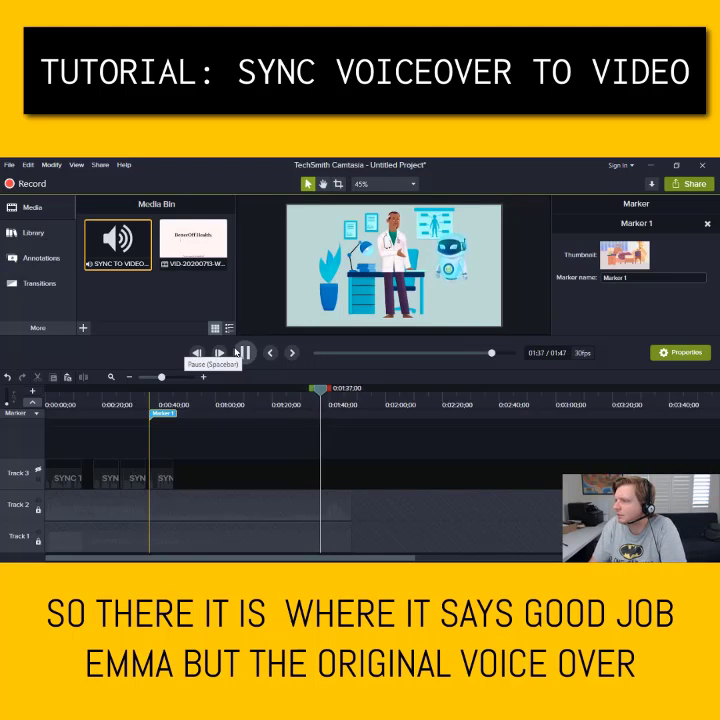
Pause at the Good job scene and drag a short Track 3 voiceover clip to about 1:40
left_click(243, 352)
left_click_drag(321, 388, 310, 393)
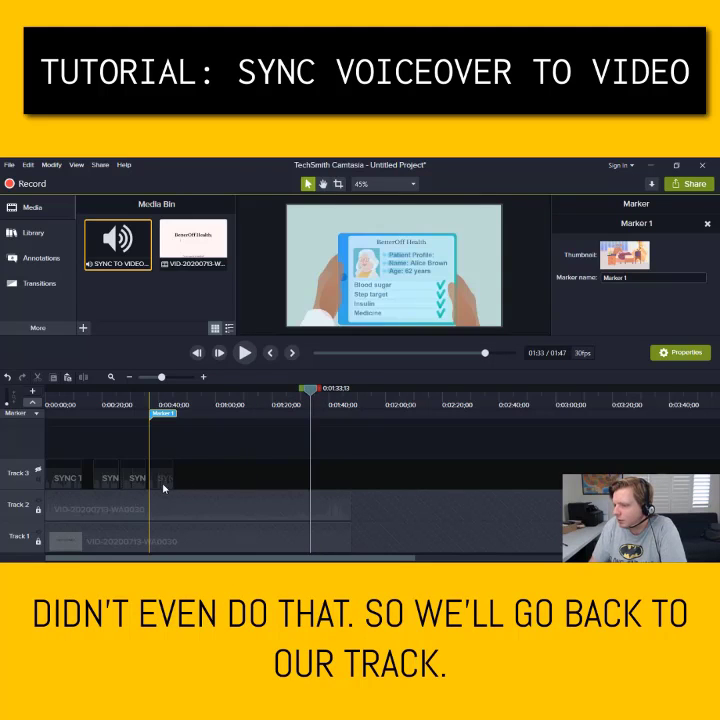
left_click(37, 470)
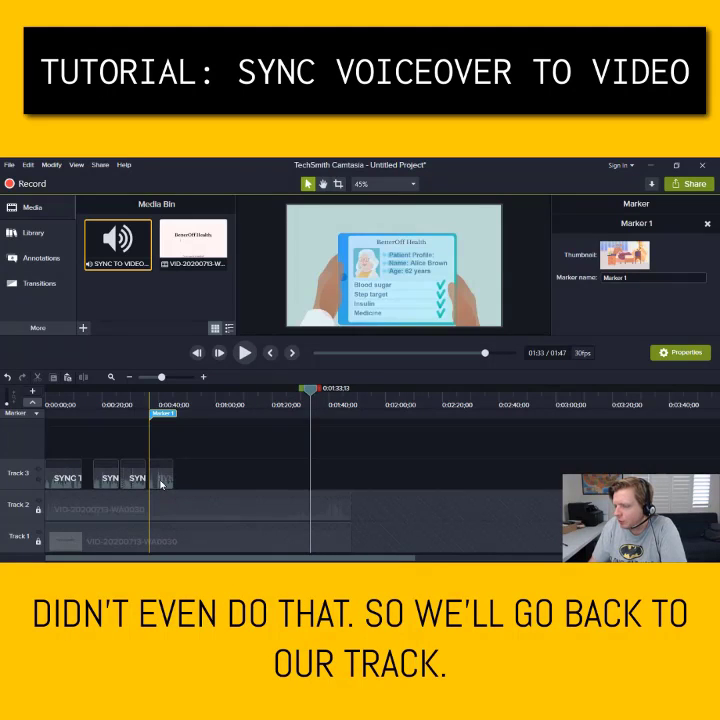
left_click_drag(162, 484, 336, 487)
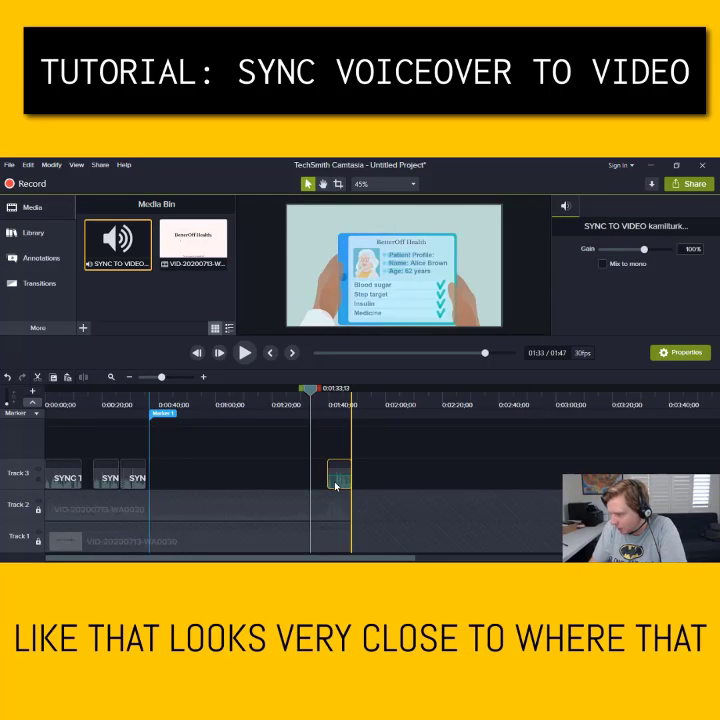
left_click(131, 484)
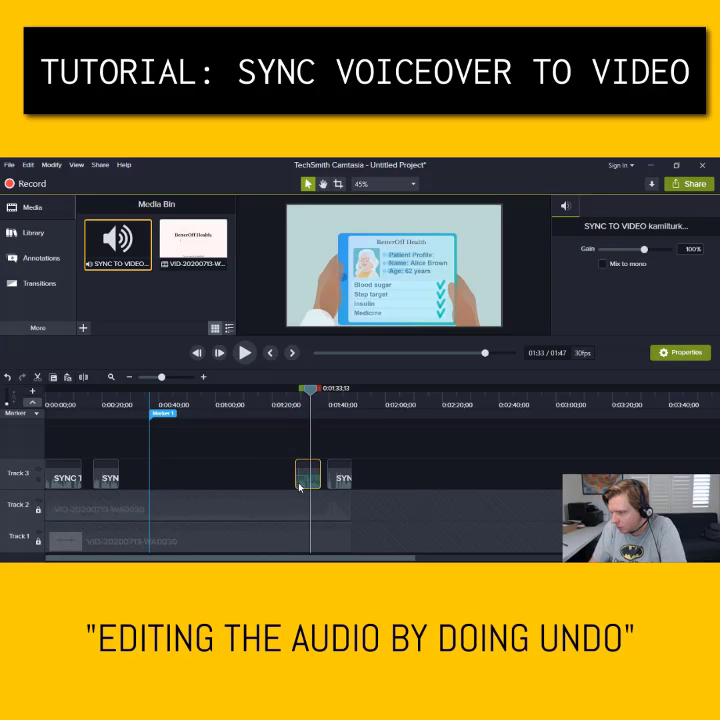
Move the selected clip back, undo and redo the move, and play from about 1:39
left_click_drag(300, 487, 118, 487)
key("ctrl+z")
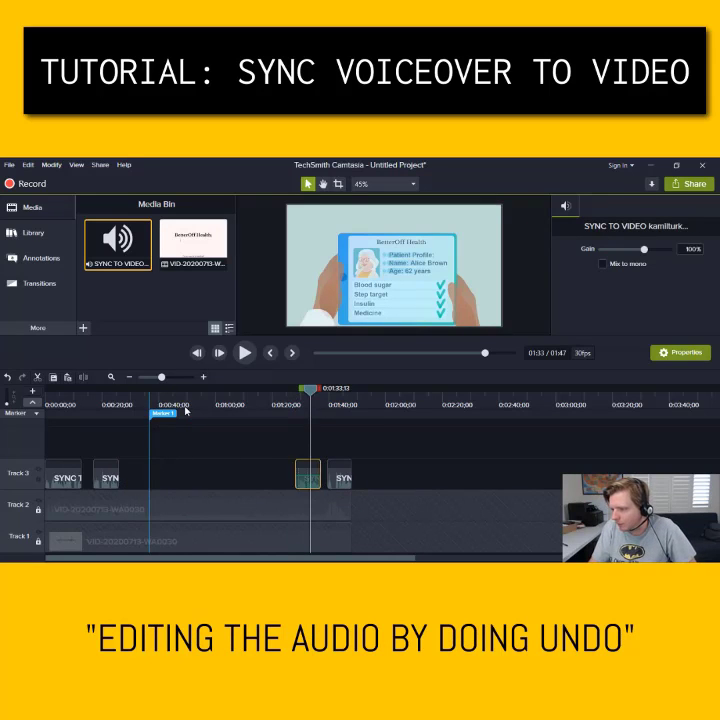
key("ctrl+y")
left_click(333, 403)
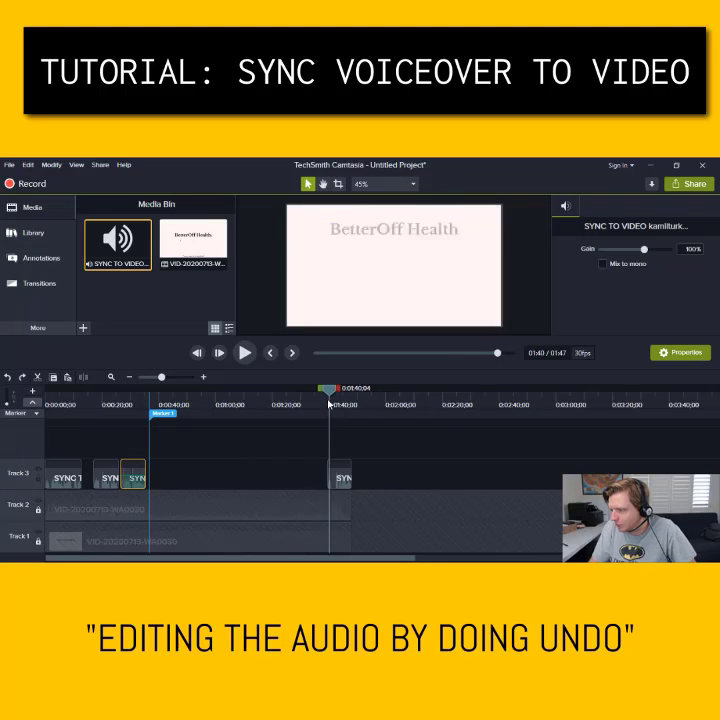
key("space")
Zoom in and split the closing voiceover at 1:39;18, about 1:40;25 and about 1:42
left_click(203, 377)
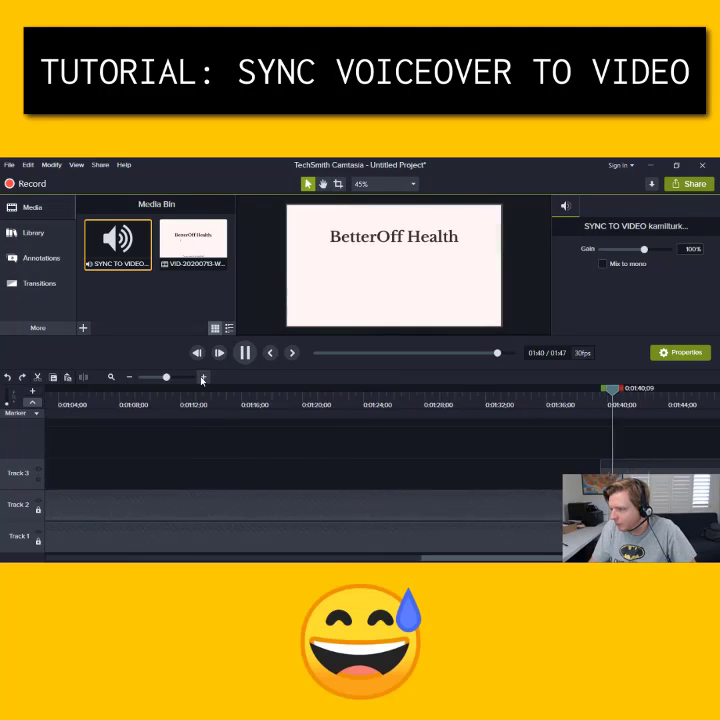
left_click_drag(610, 558, 640, 558)
left_click(460, 405)
left_click(434, 404)
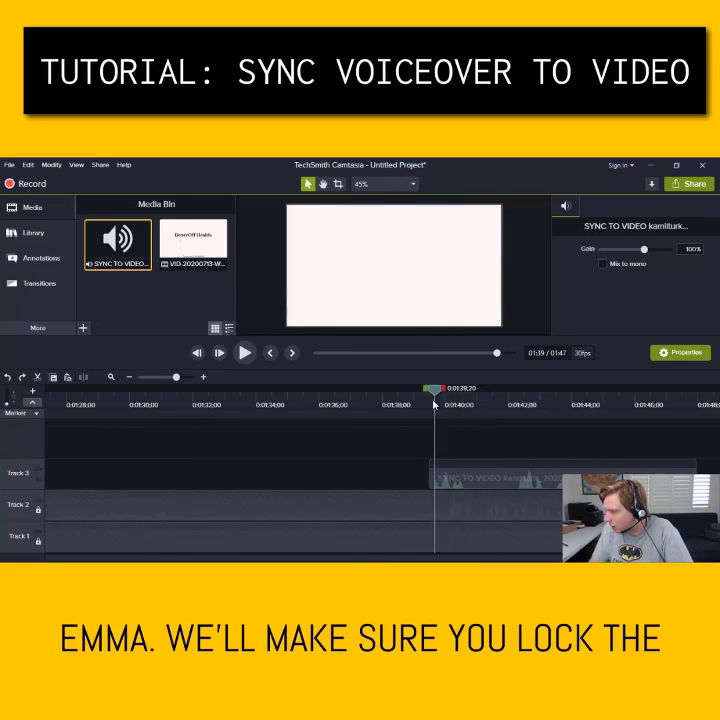
right_click(433, 397)
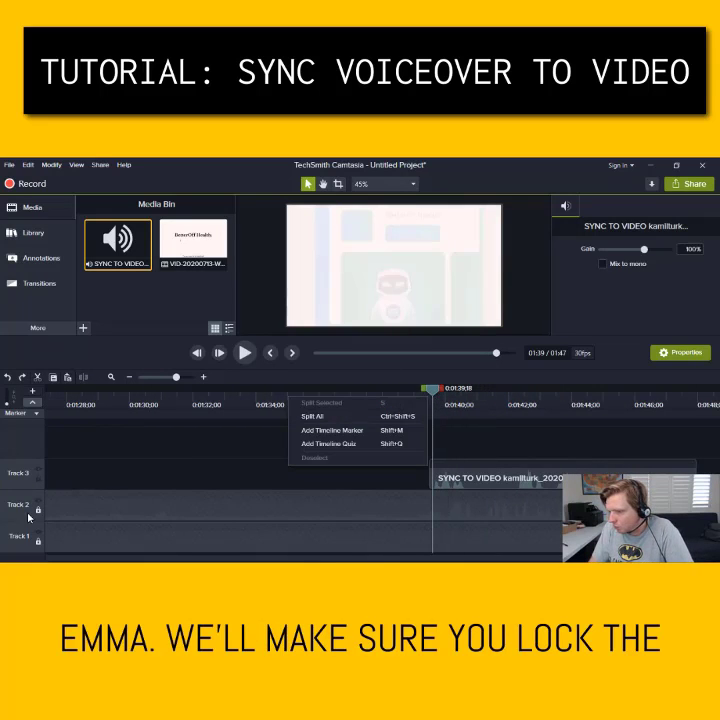
left_click(314, 416)
left_click_drag(434, 390, 519, 395)
right_click(472, 395)
left_click(355, 416)
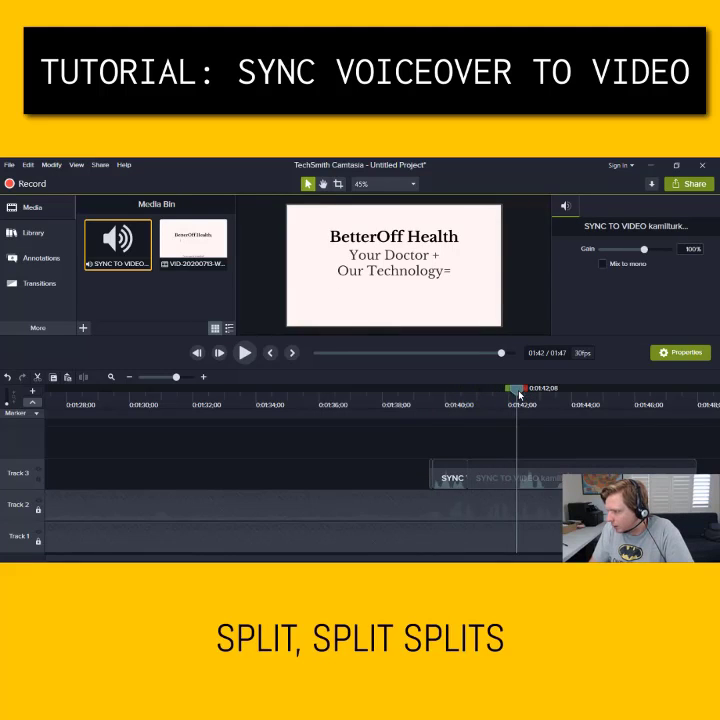
right_click(519, 395)
left_click(400, 416)
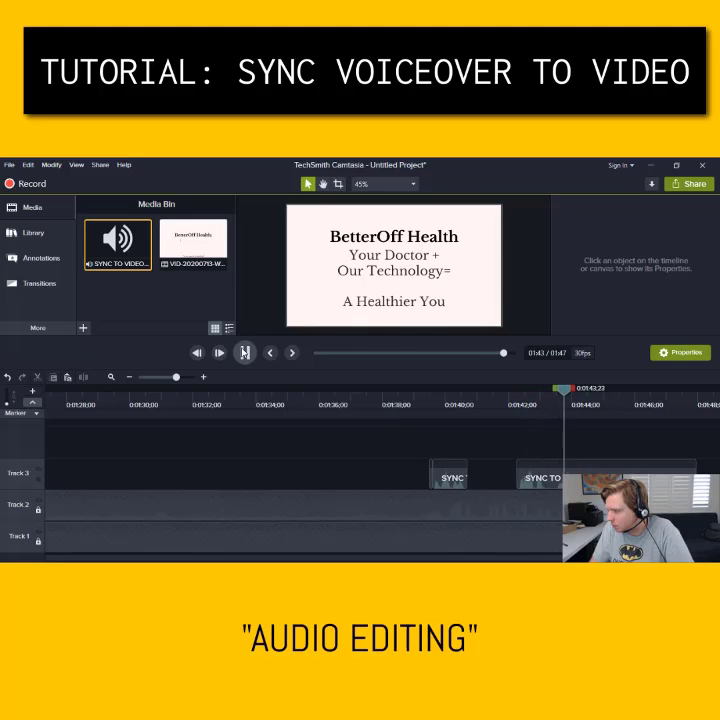
Move the short SYNC piece to about 1:33 at the Emma scene and play to check
left_click_drag(448, 477, 166, 479)
left_click_drag(128, 397, 102, 397)
left_click(129, 377)
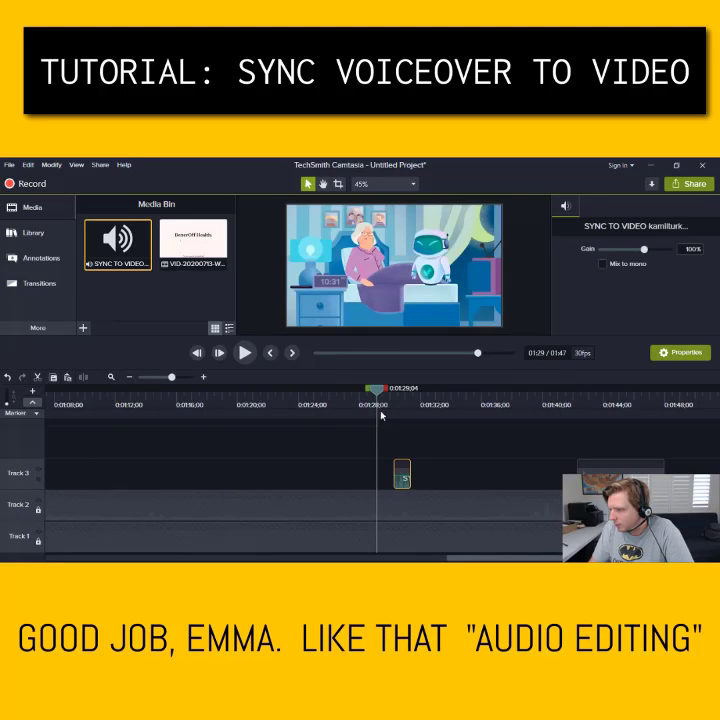
left_click_drag(377, 392, 449, 398)
left_click_drag(403, 487, 458, 487)
left_click(442, 390)
left_click(247, 352)
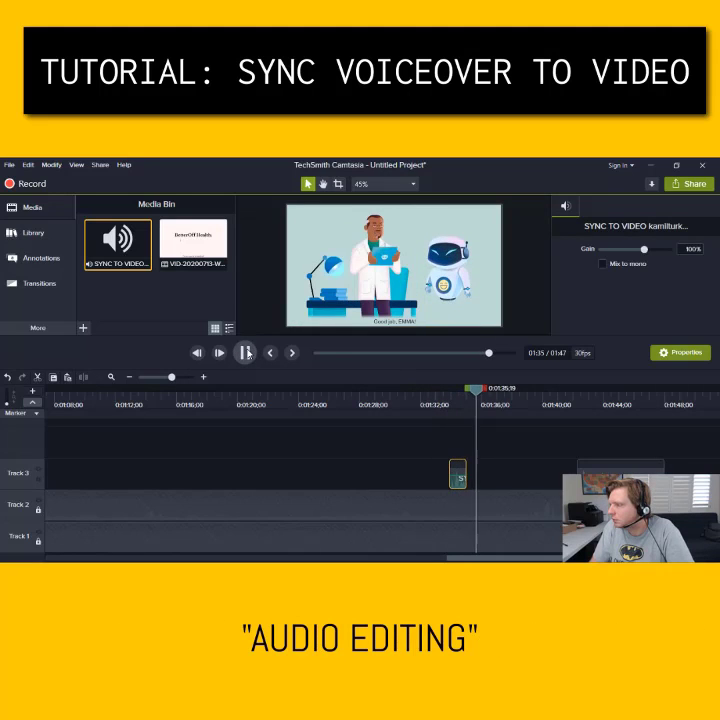
left_click(247, 352)
Slide the closing voiceover clip earlier to about 1:40 and replay the ending
left_click(577, 398)
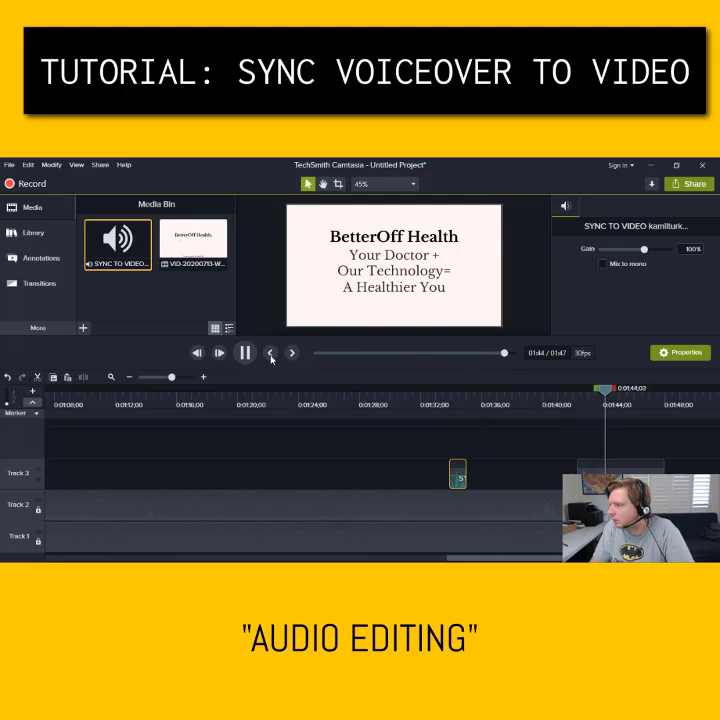
key("space")
left_click_drag(600, 488, 548, 488)
left_click(522, 400)
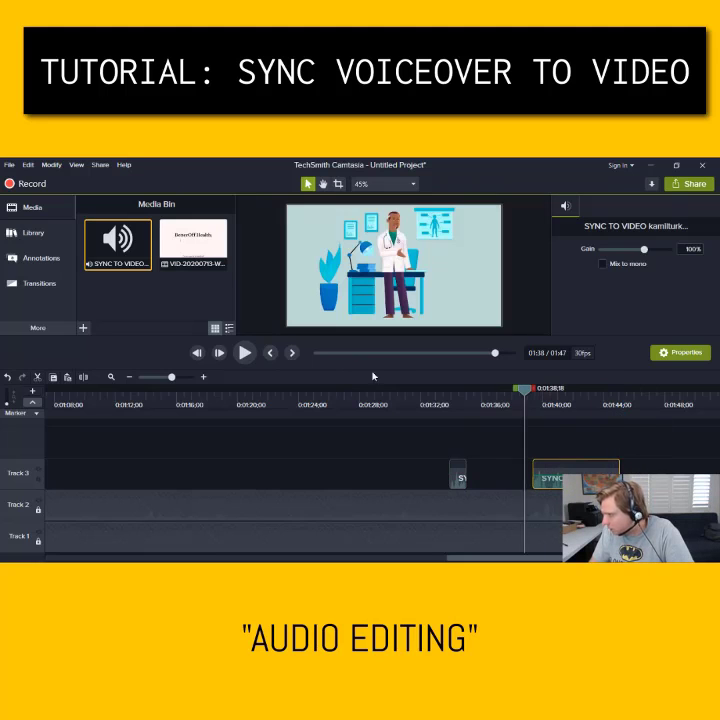
left_click(245, 352)
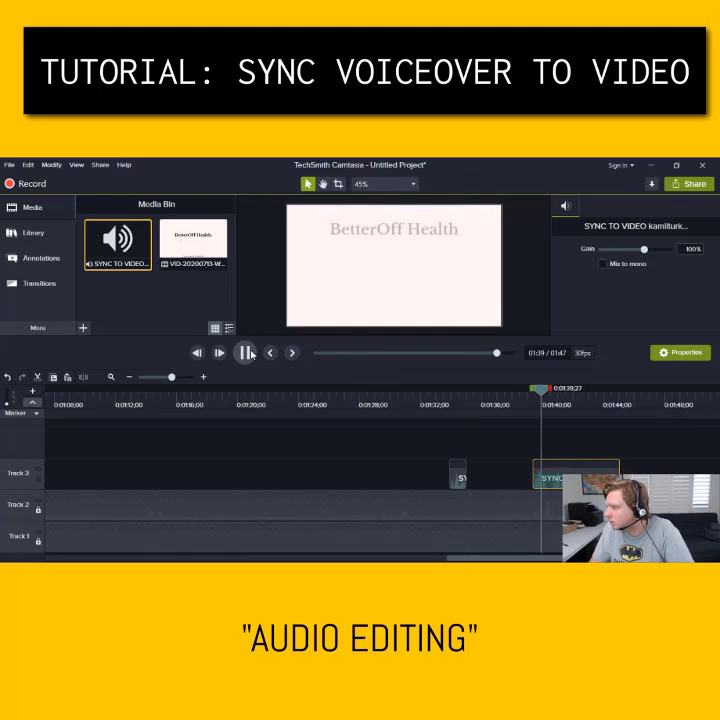
left_click(246, 352)
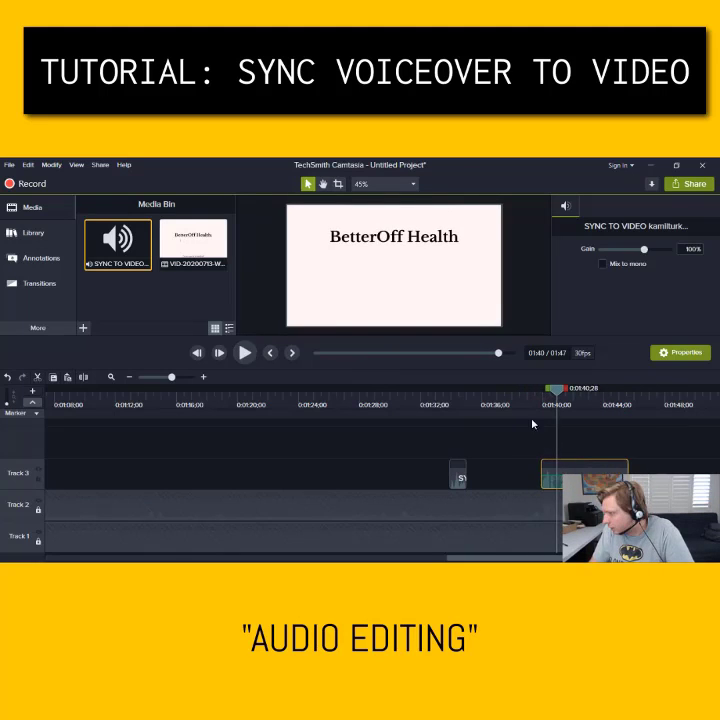
left_click(245, 353)
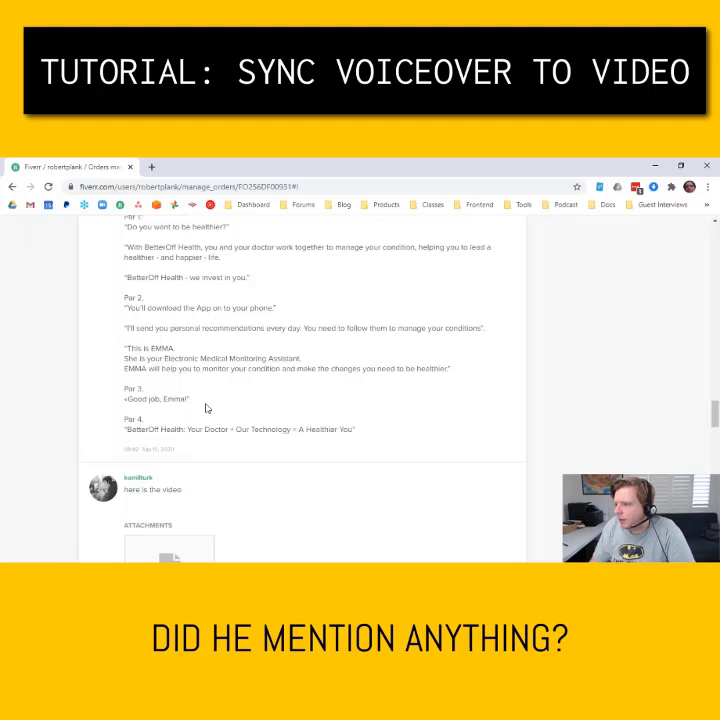
scroll(203, 408, "up", 4)
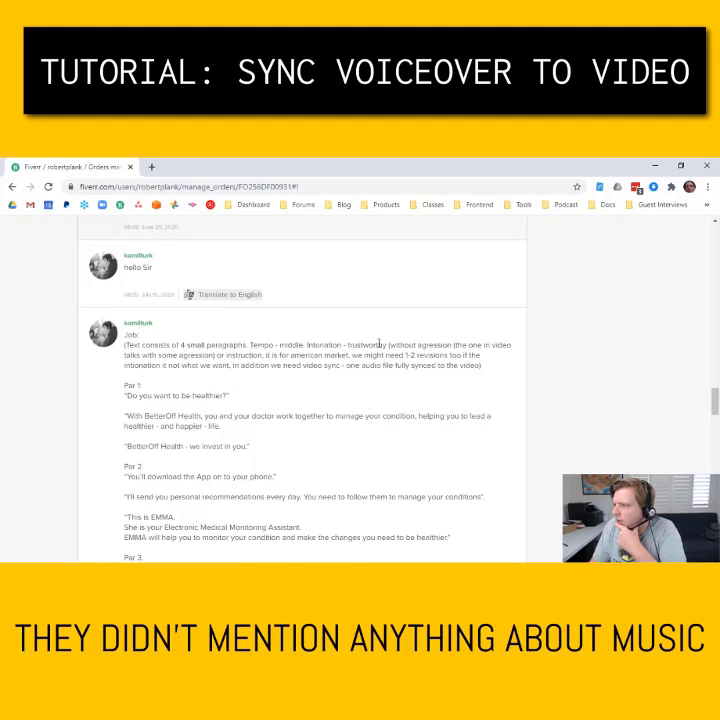
scroll(302, 405, "down", 9)
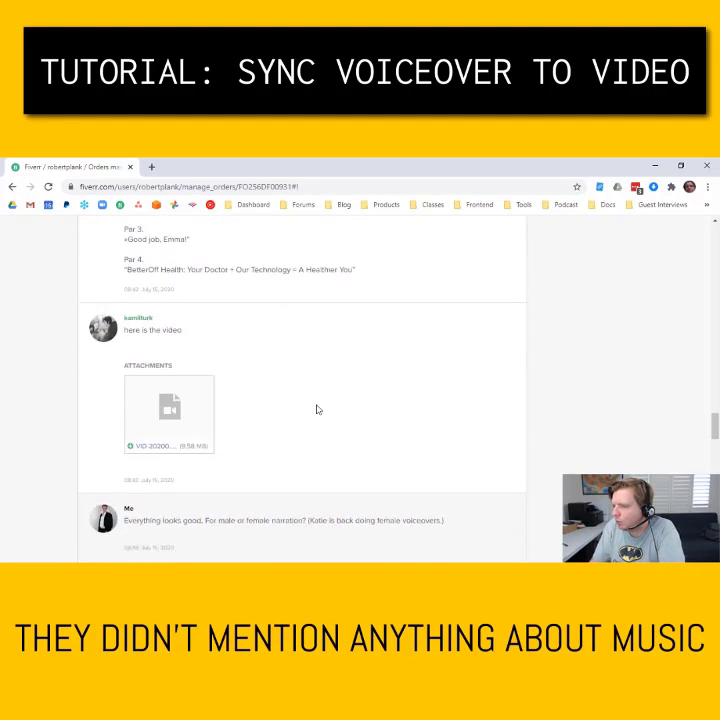
scroll(318, 409, "up", 3)
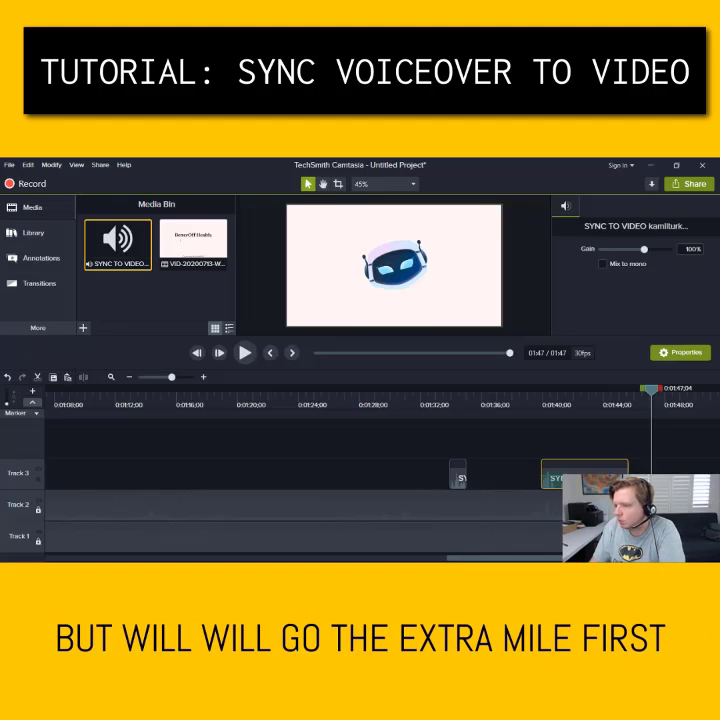
Save the project into Desktop > 20200716, checking the client's username on the Fiverr order for the file name
key("ctrl+s")
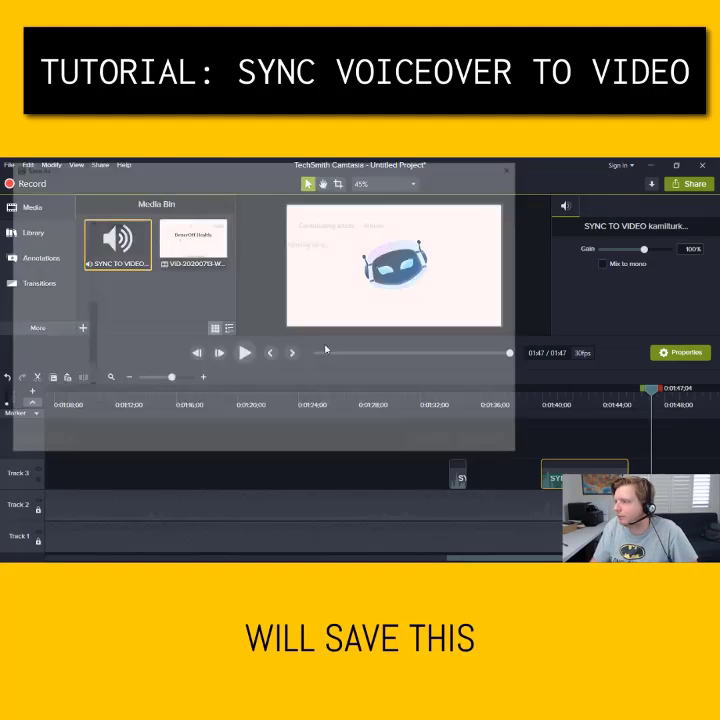
left_click(50, 245)
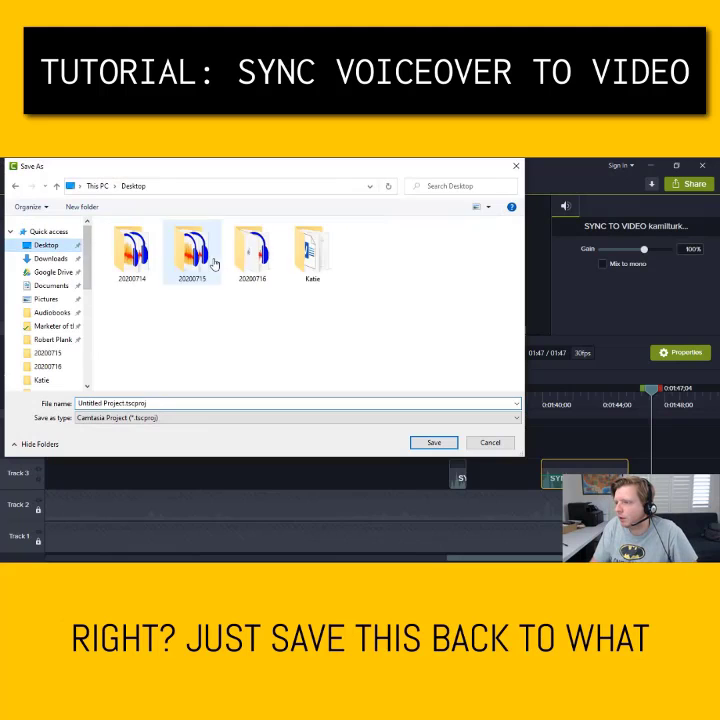
double_click(250, 249)
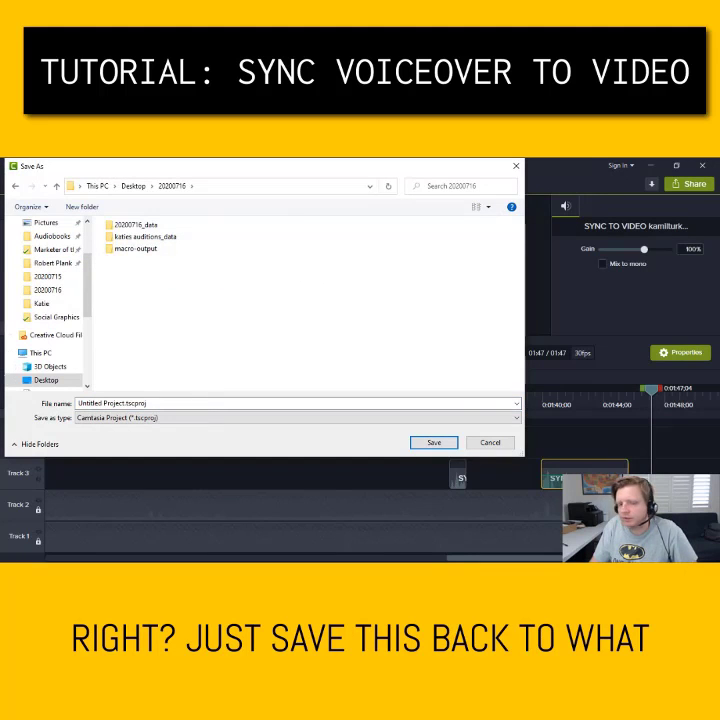
key("alt+Tab")
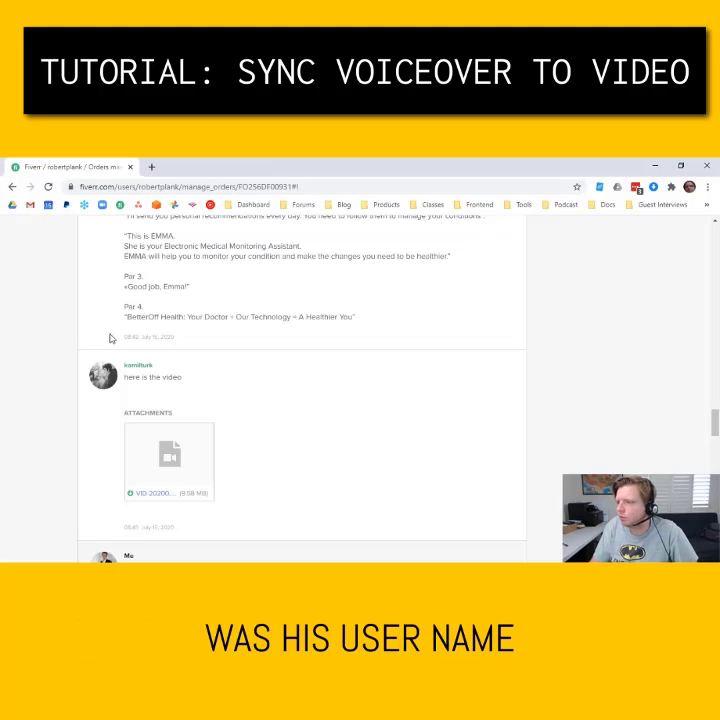
key("alt+Tab")
left_click(235, 405)
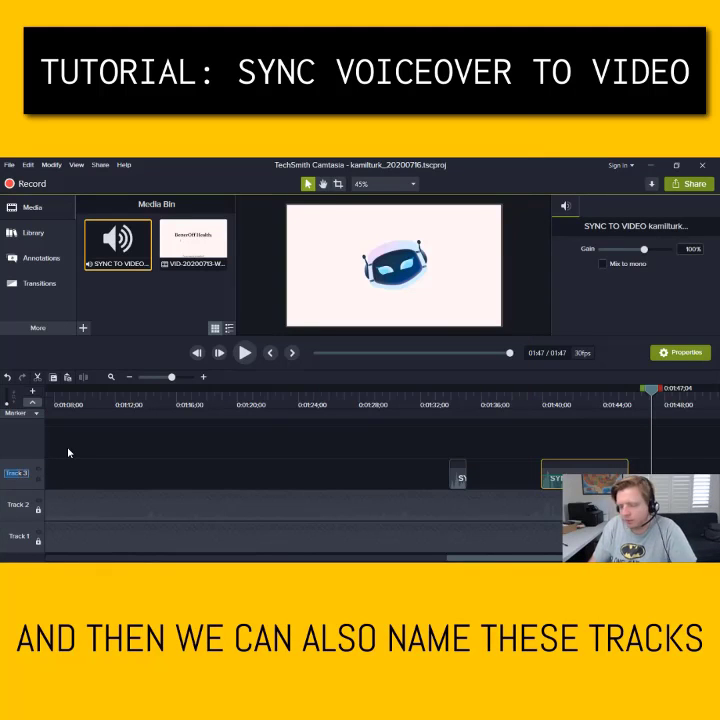
Rename the top track for the new narration and the second track as the original narration
type("Robert Narrat")
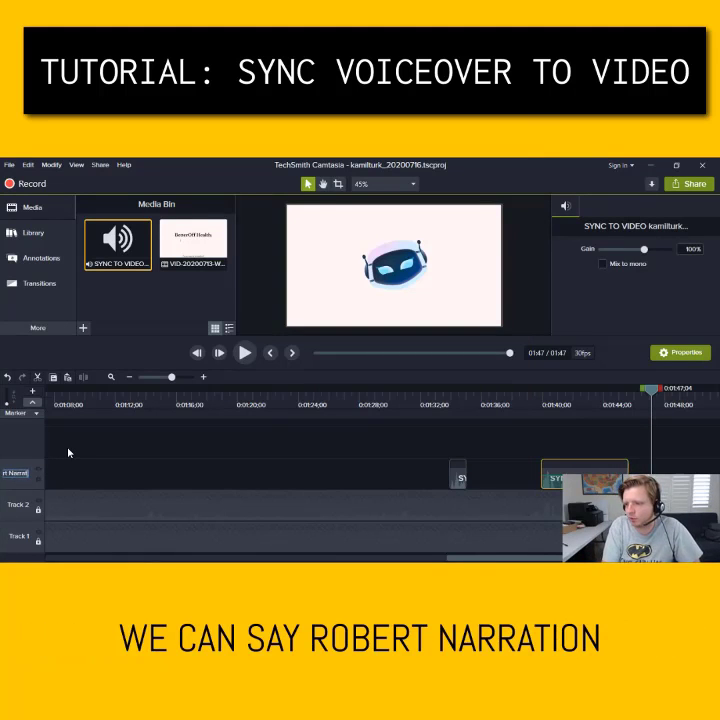
double_click(32, 504)
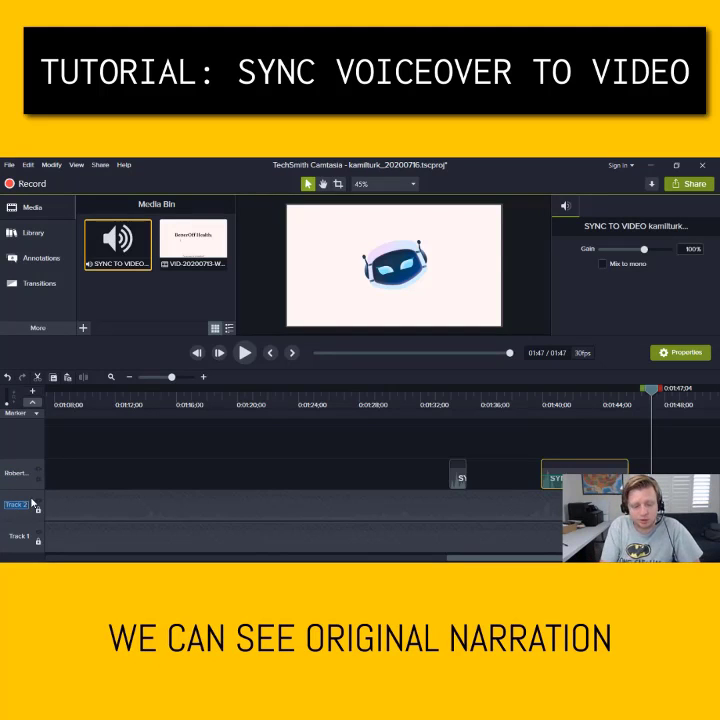
key("Return")
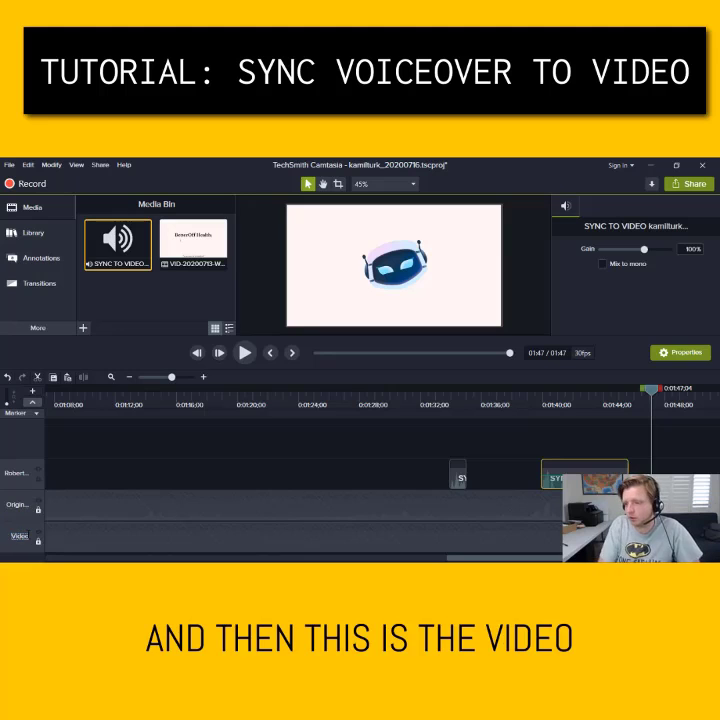
Hide the original narration track and scrub through the video to review it
scroll(286, 407, "down", 3)
left_click_drag(190, 392, 208, 394)
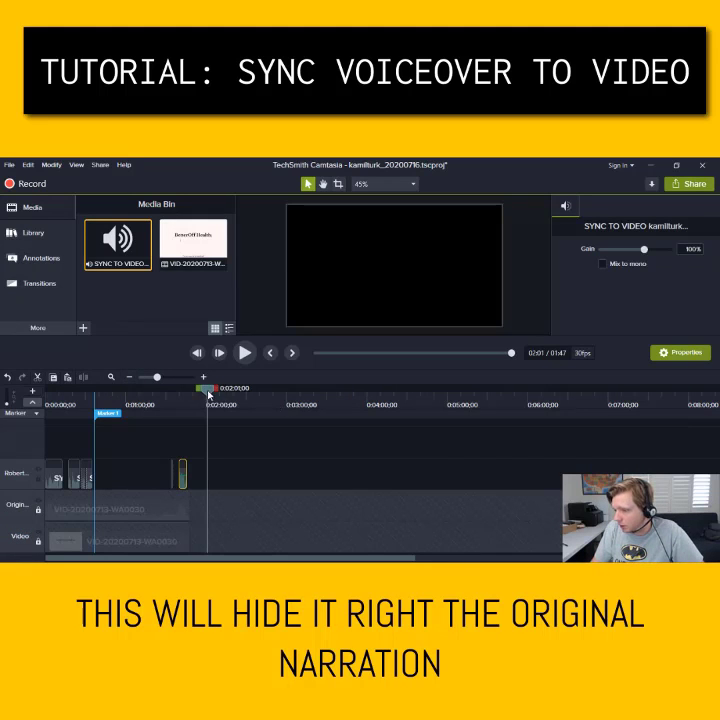
left_click(166, 390)
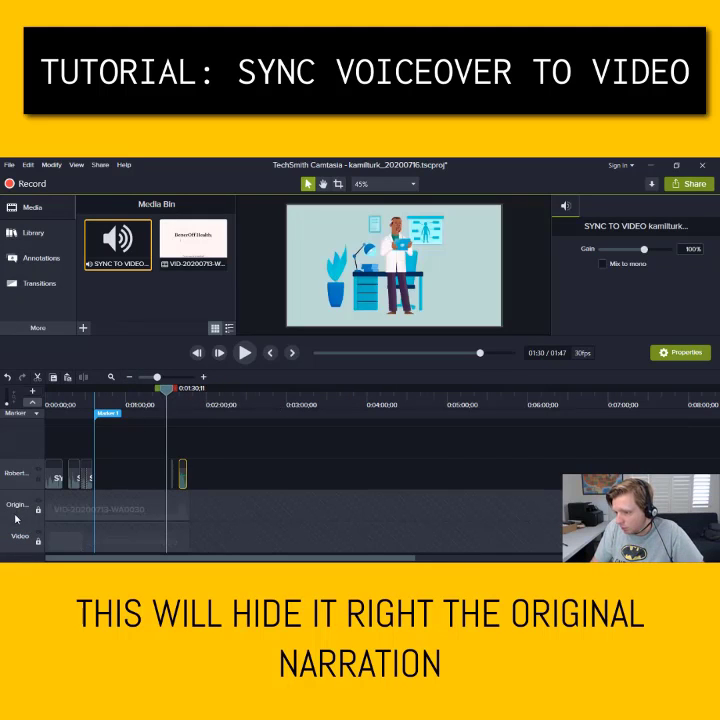
left_click(39, 502)
mouse_move(160, 395)
left_mouse_down()
mouse_move(96, 394)
mouse_move(196, 400)
mouse_move(56, 395)
mouse_move(22, 404)
left_mouse_up()
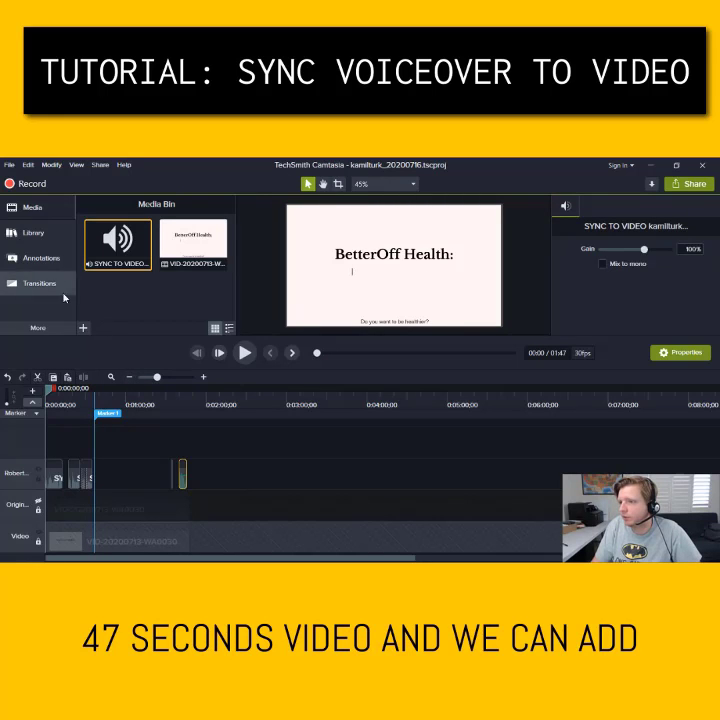
Import a_day_to_smile_0203.mp3 from Atom (F:) > Stock Music into the media bin
left_click(32, 208)
left_click(60, 213)
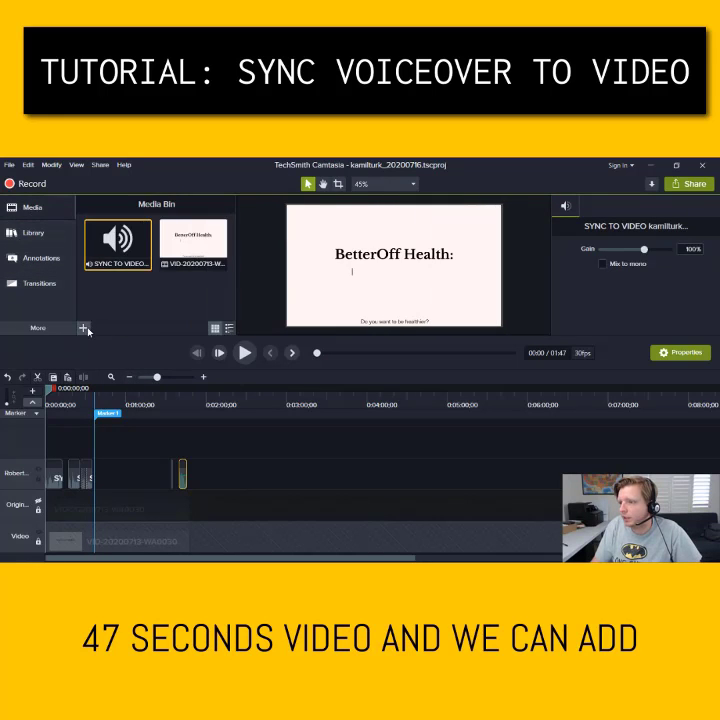
left_click(103, 292)
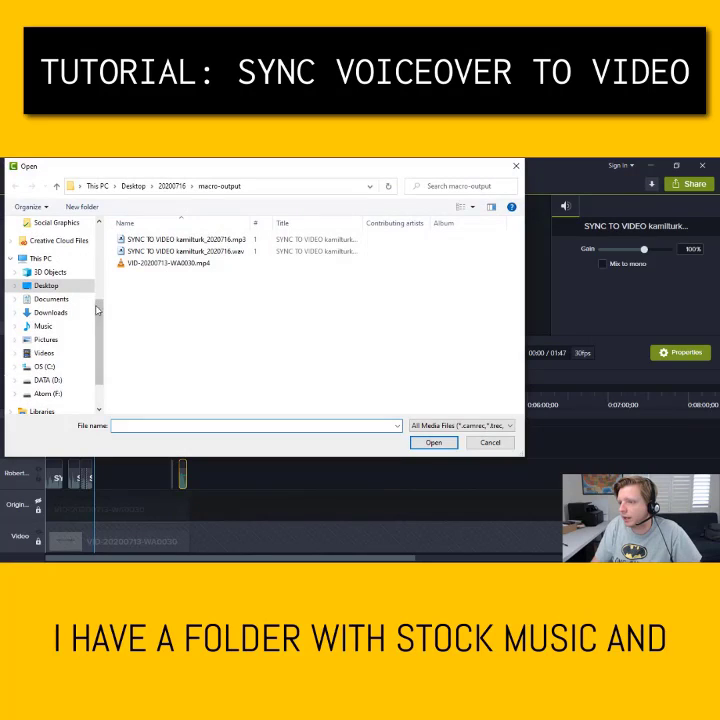
left_click(48, 393)
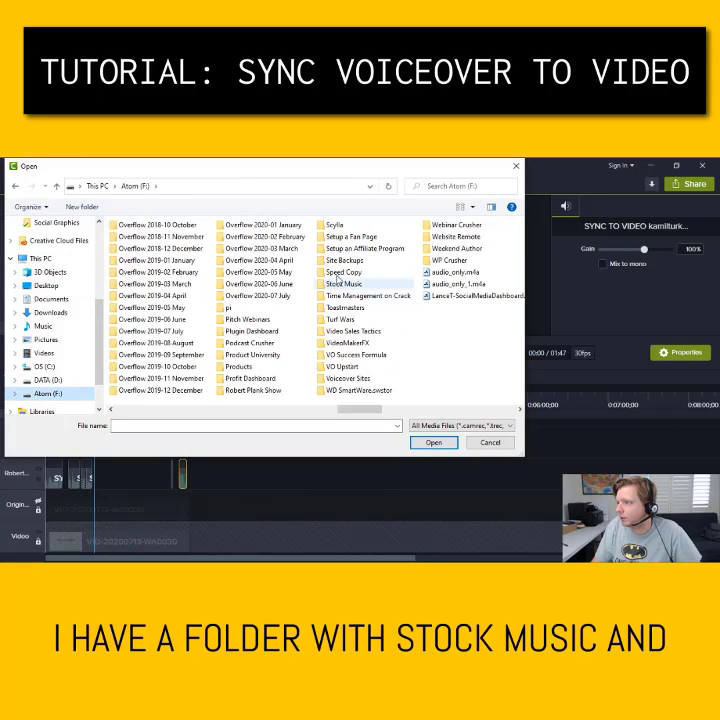
double_click(340, 283)
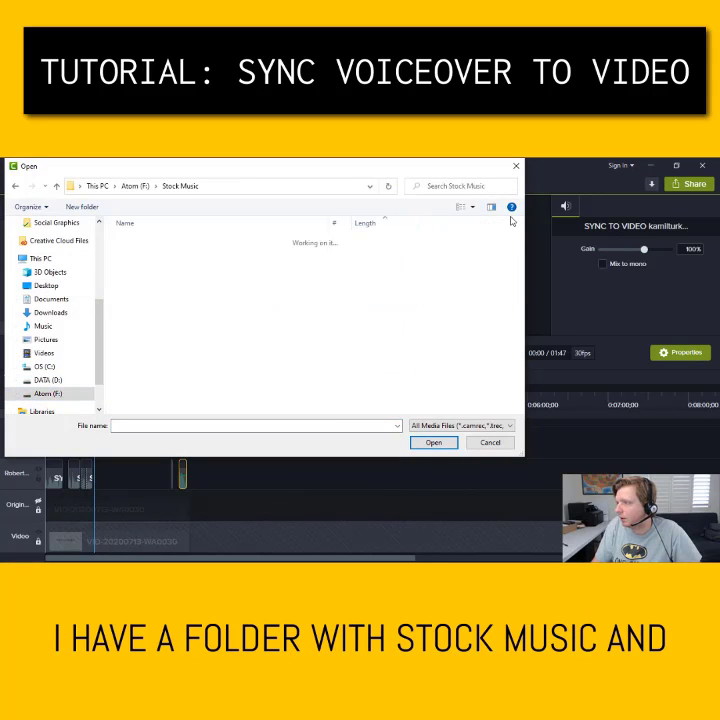
left_click_drag(519, 235, 512, 361)
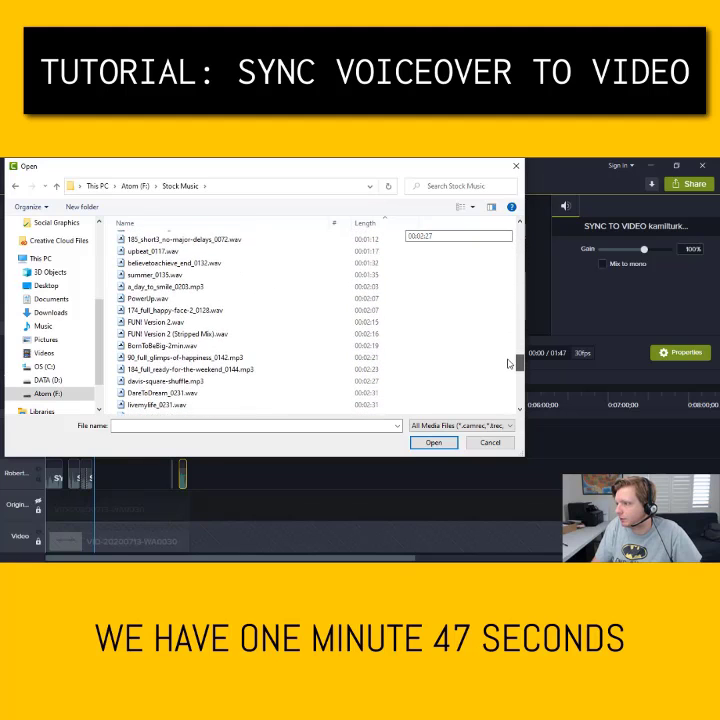
left_click(358, 287)
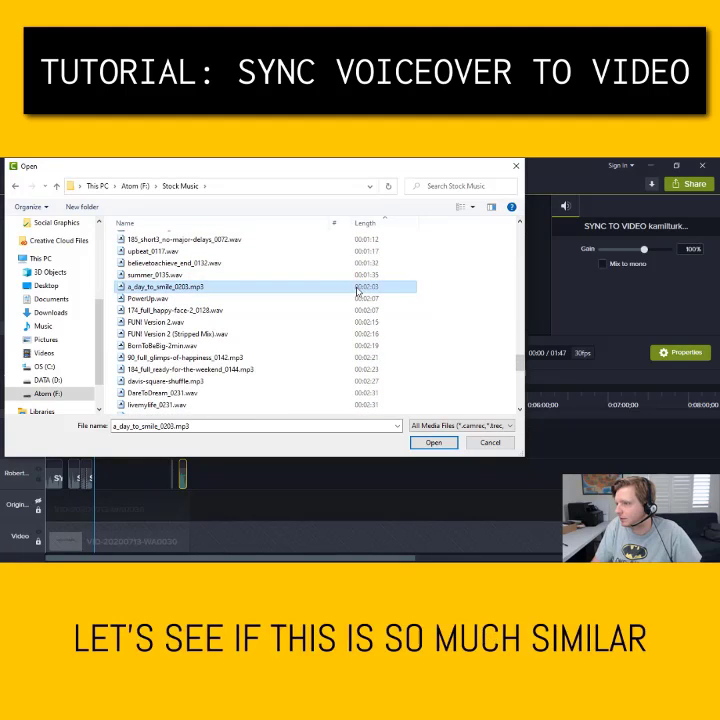
right_click(358, 290)
key("Escape")
double_click(155, 287)
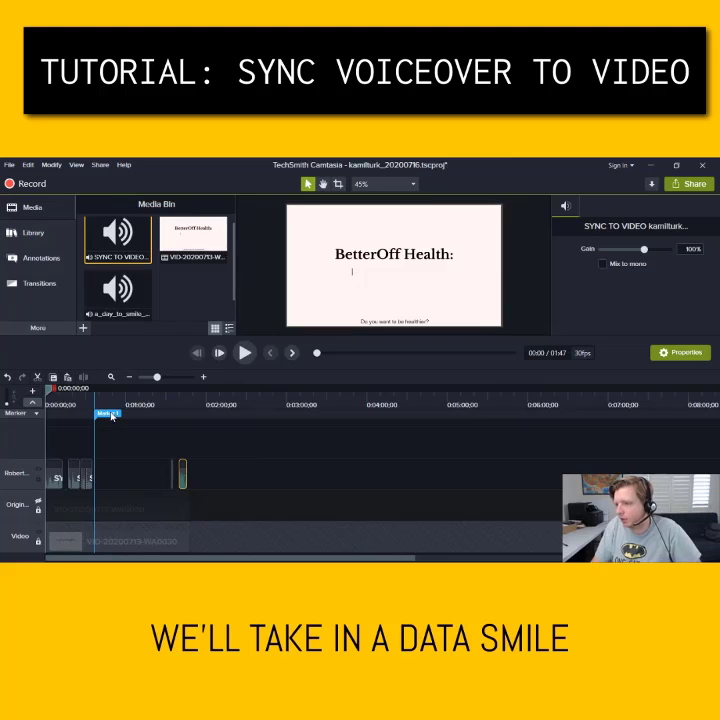
Delete Marker 1 and place the a_day_to_smile_0203 music on a new track at the timeline start
left_click(108, 413)
key("Delete")
left_click_drag(118, 290, 100, 442)
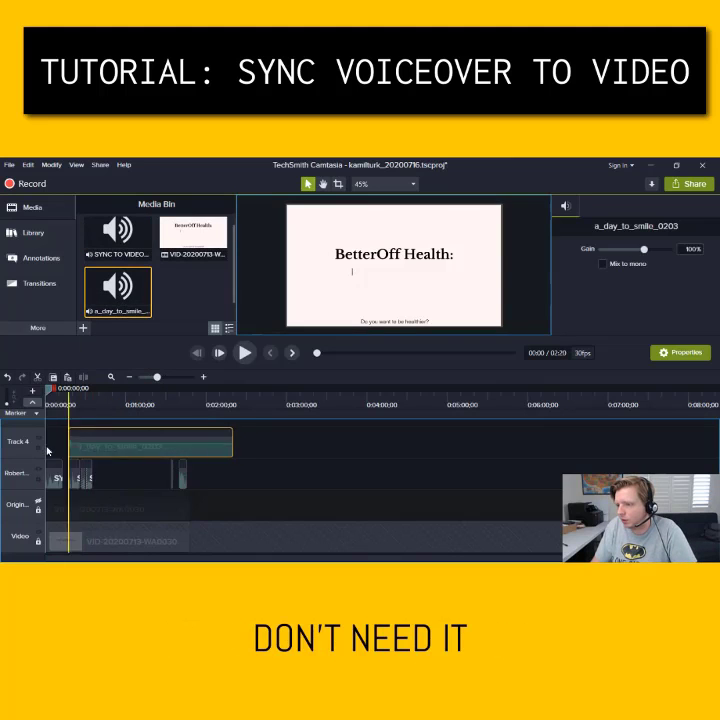
left_click(203, 376)
left_click(203, 376)
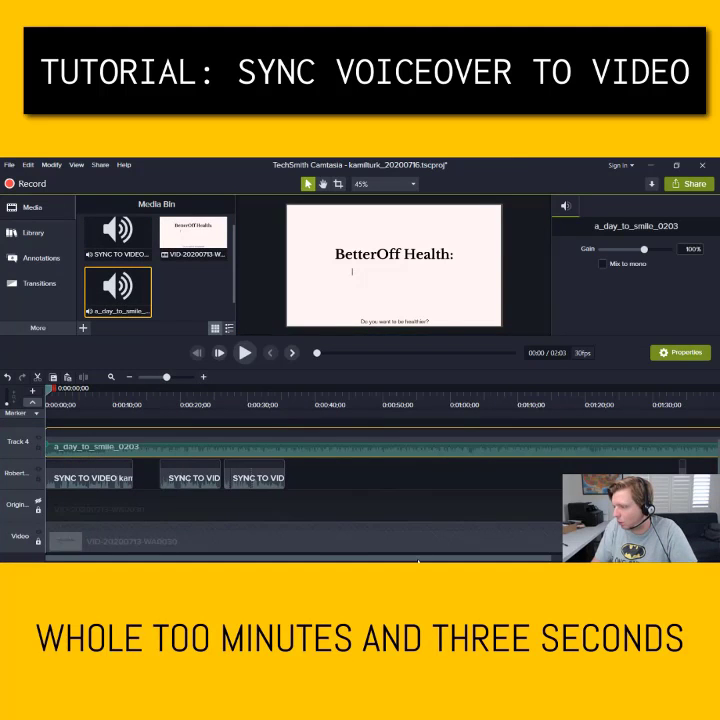
Zoom in and set the playhead exactly at the video's 1:47 end
scroll(556, 447, "right", 5)
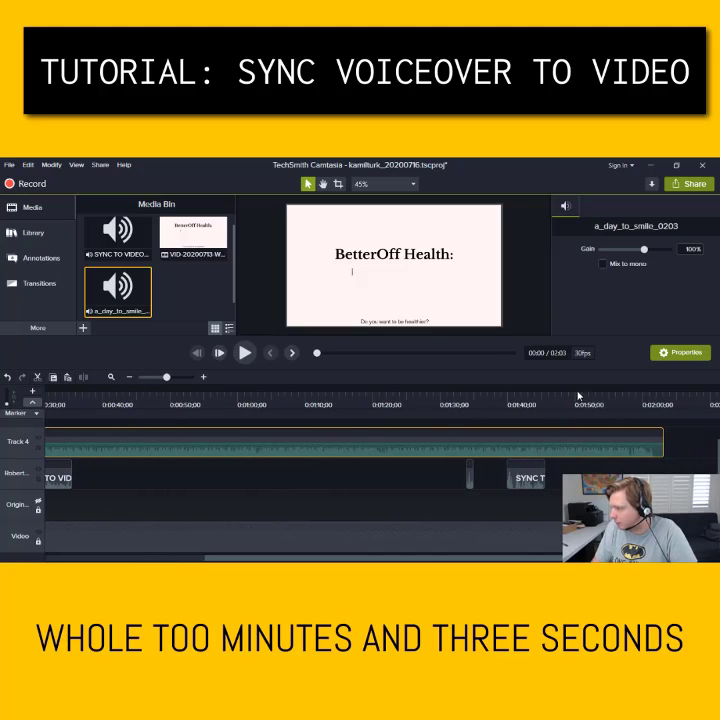
left_click_drag(576, 396, 563, 396)
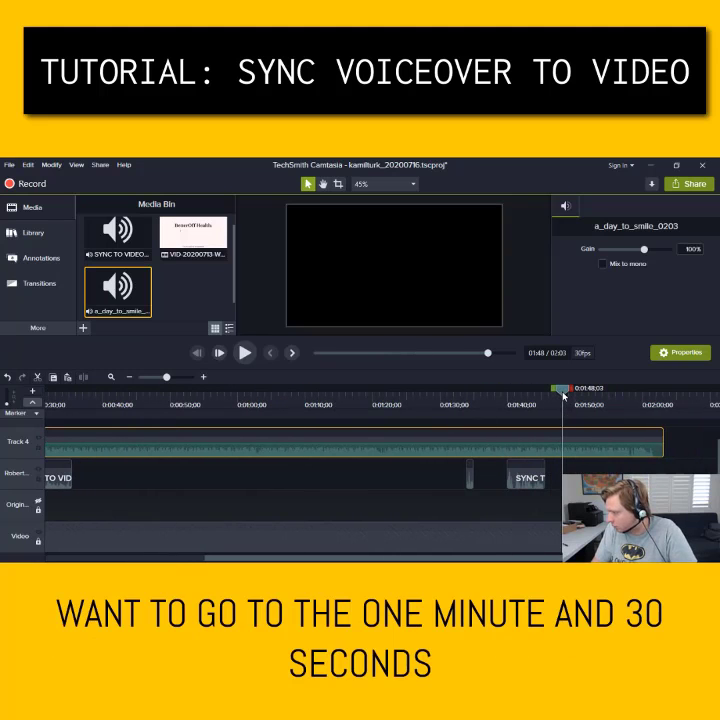
left_click(203, 377)
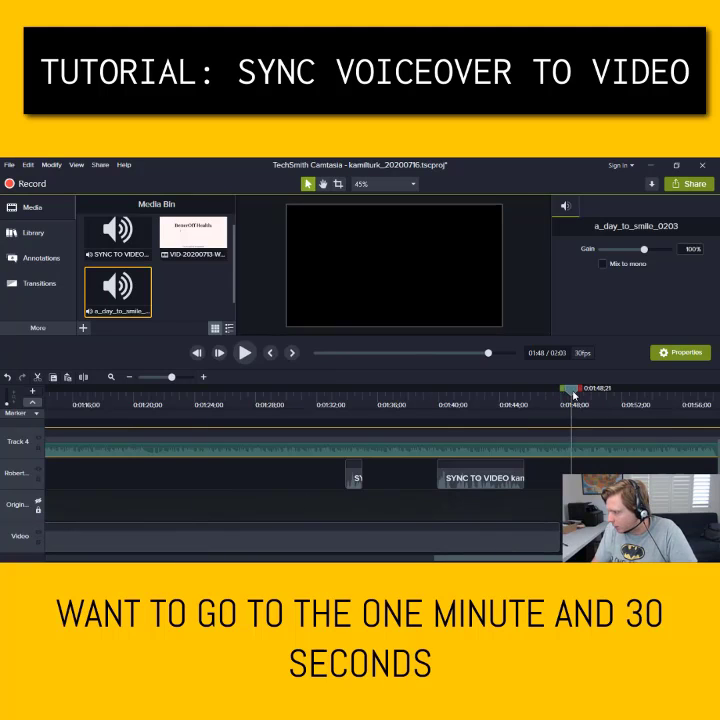
left_click_drag(570, 392, 562, 396)
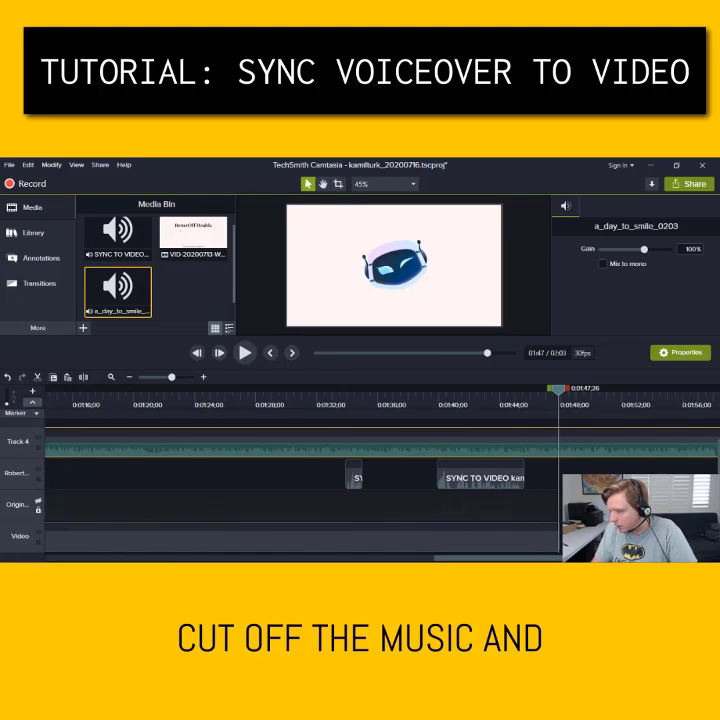
Split the music at 1:47, delete the leftover part, and lower its volume to about 4%
right_click(557, 395)
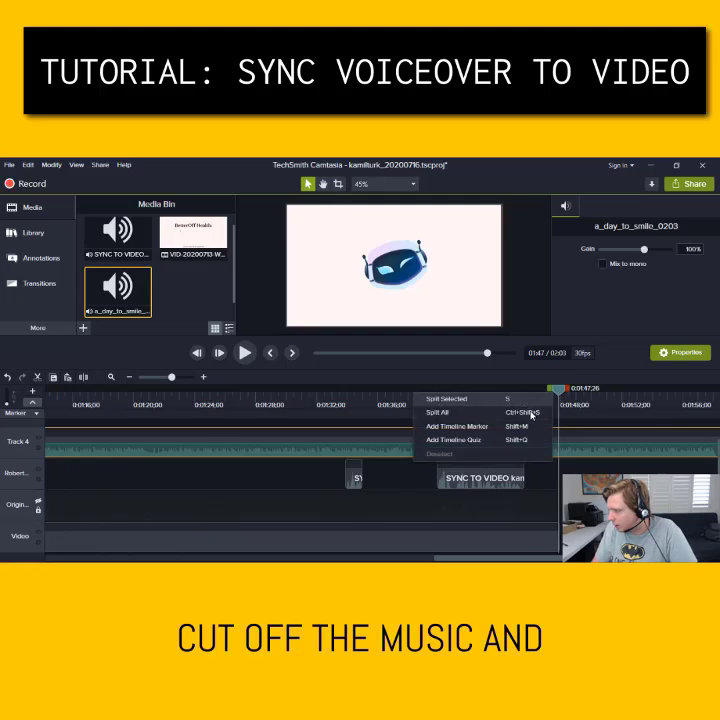
left_click(532, 413)
left_click(582, 452)
key("Delete")
left_click(542, 455)
left_click_drag(542, 455, 536, 454)
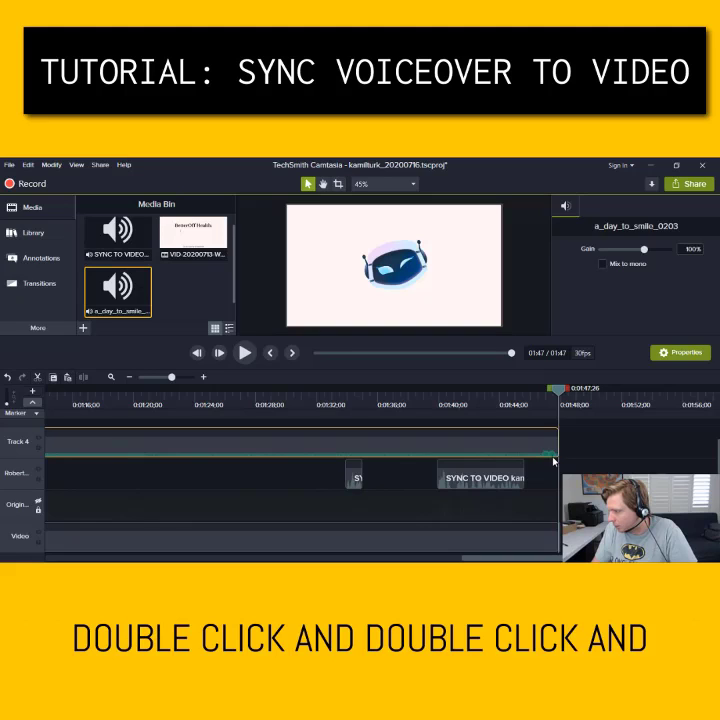
left_click_drag(553, 459, 553, 461)
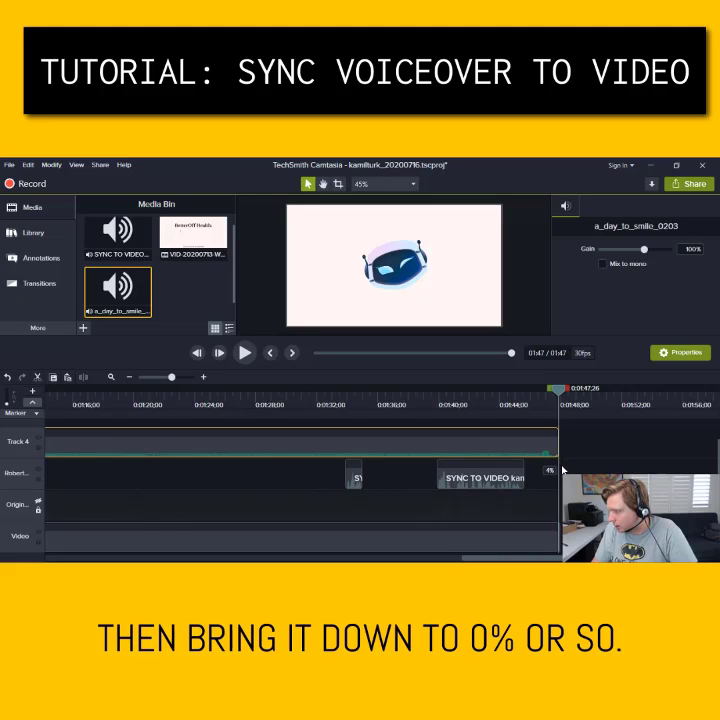
Play back the ending from about 1:41 to check the music level under the narration
left_click(474, 395)
left_click(245, 353)
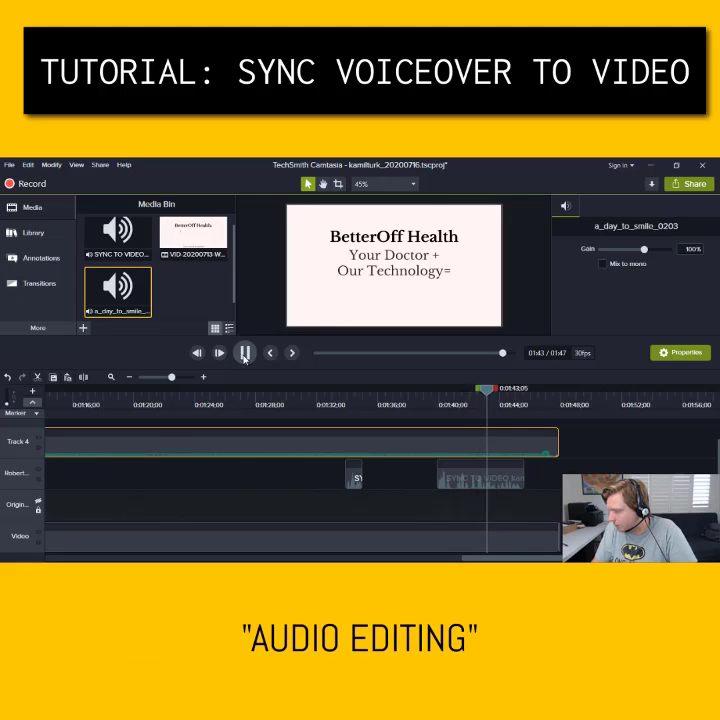
left_click(245, 353)
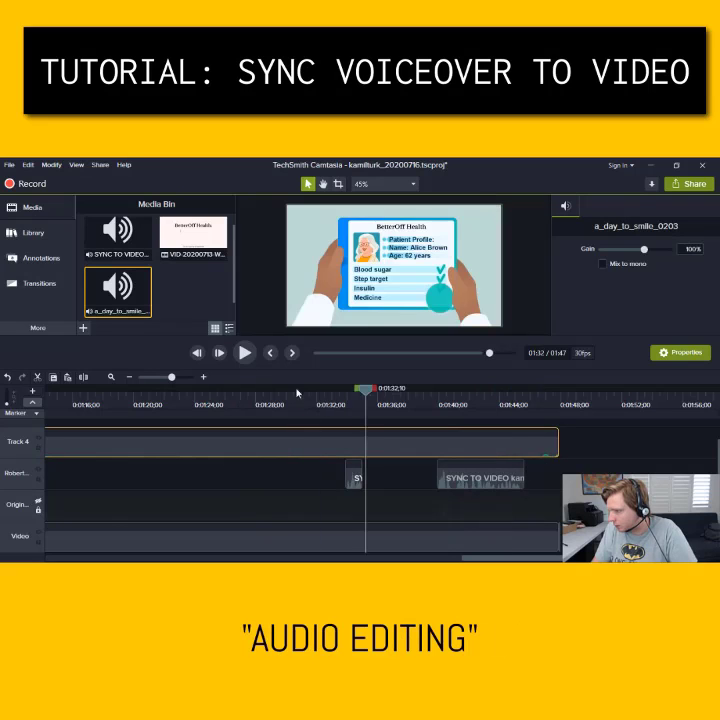
left_click(245, 353)
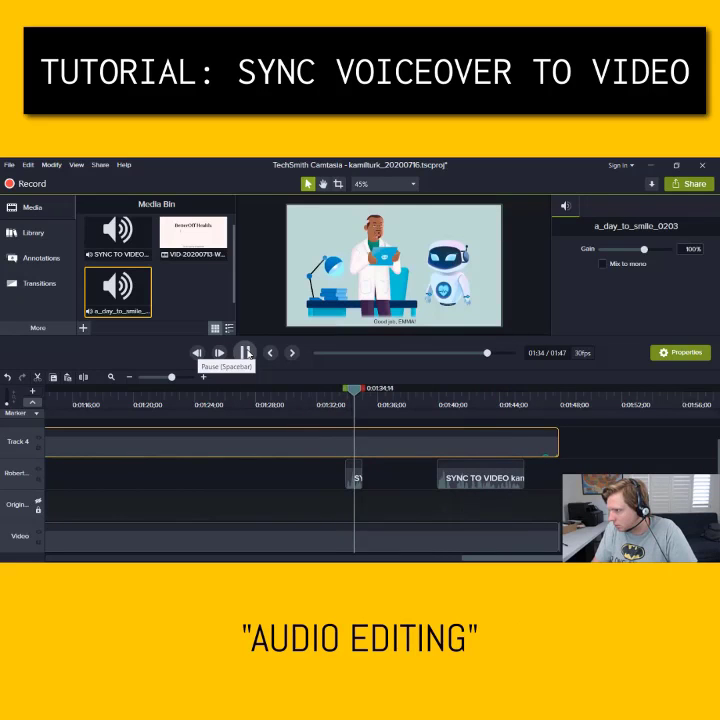
left_click(245, 353)
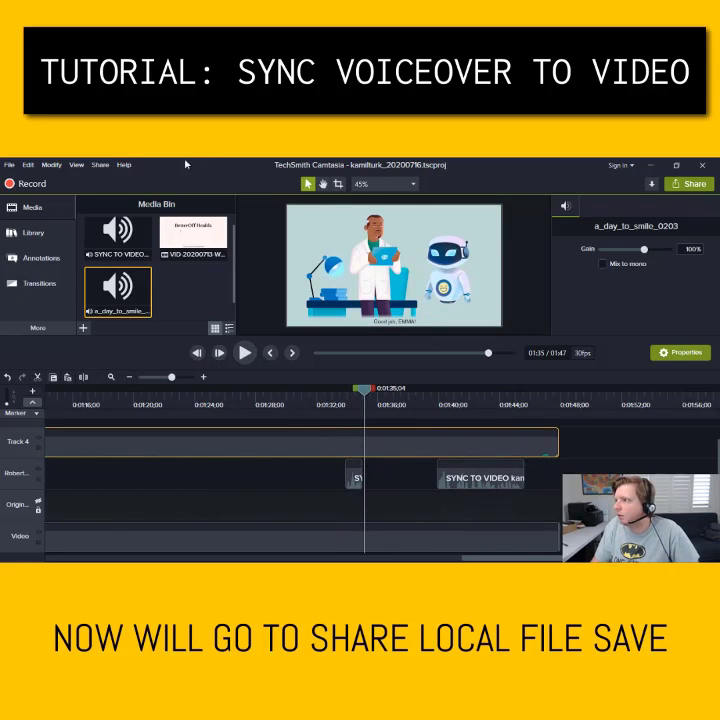
Start a local file export using the MP4 only (up to 720p) preset
left_click(100, 164)
left_click(81, 181)
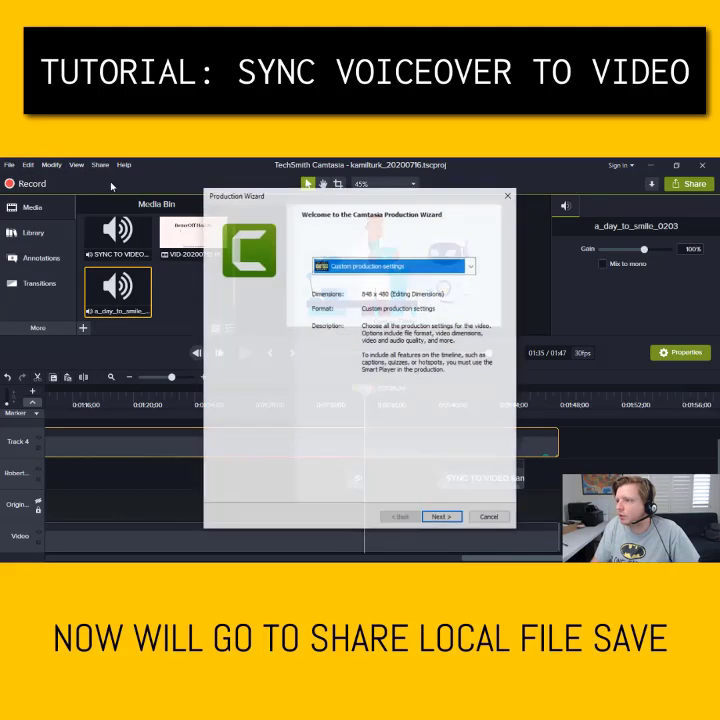
left_click(390, 265)
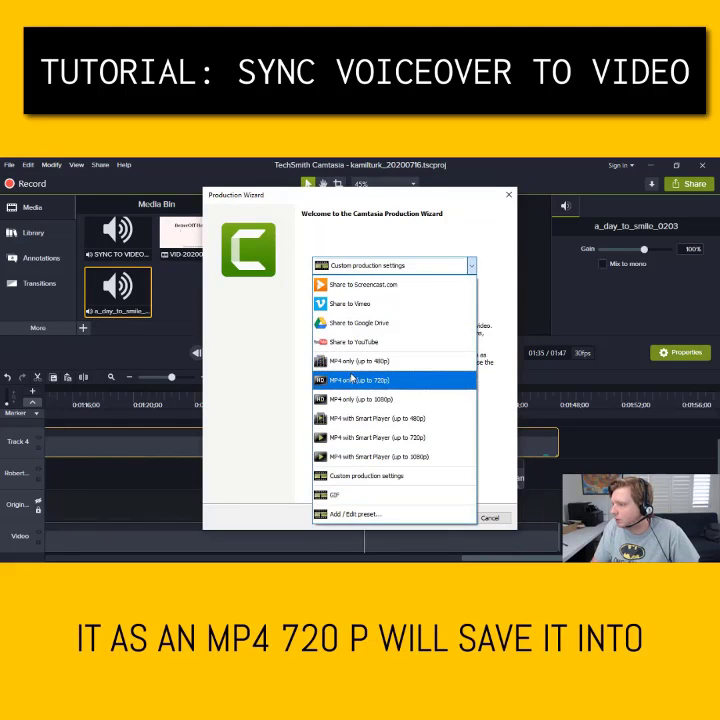
left_click(360, 380)
left_click(390, 265)
left_click(370, 388)
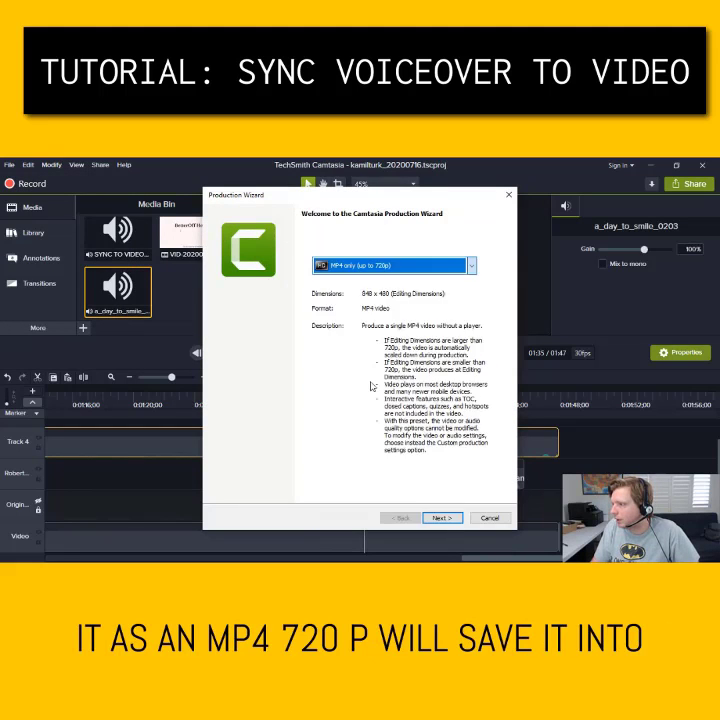
Save the export into Desktop > 20200716 > macro-output with MUSIC appended to the file name
left_click(437, 517)
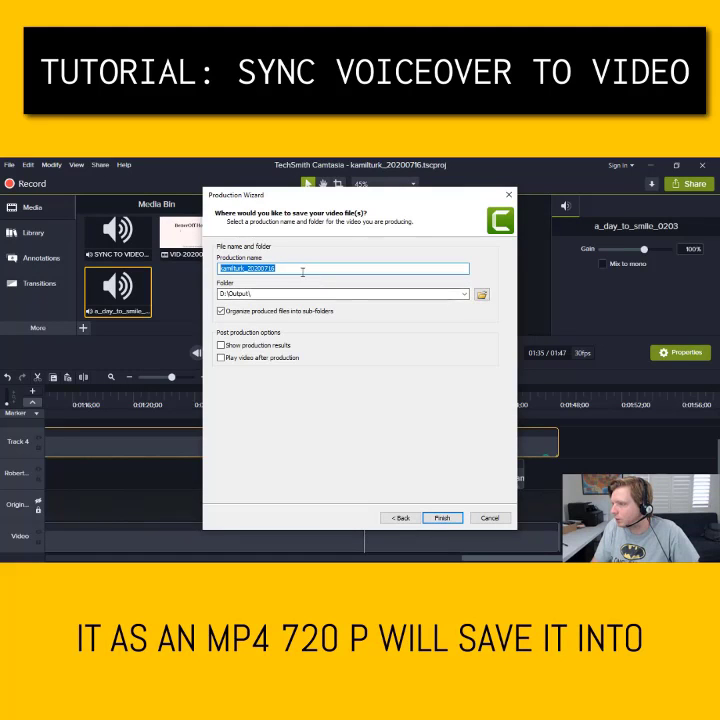
left_click(481, 294)
left_click(237, 300)
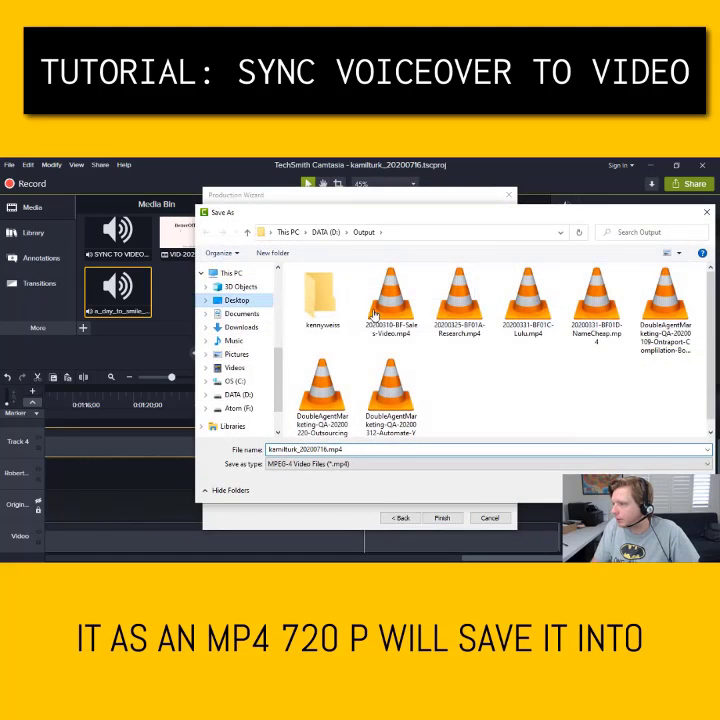
double_click(440, 297)
double_click(341, 298)
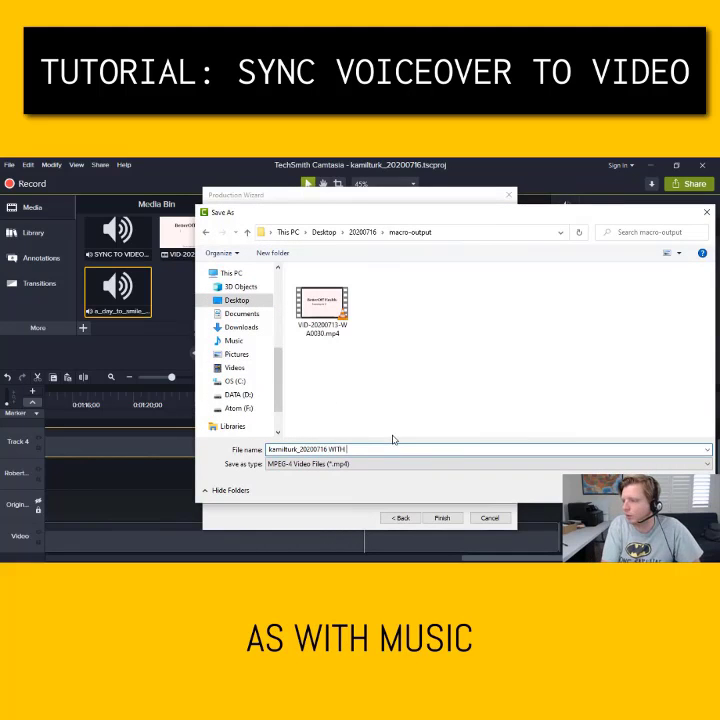
type("MUSIC")
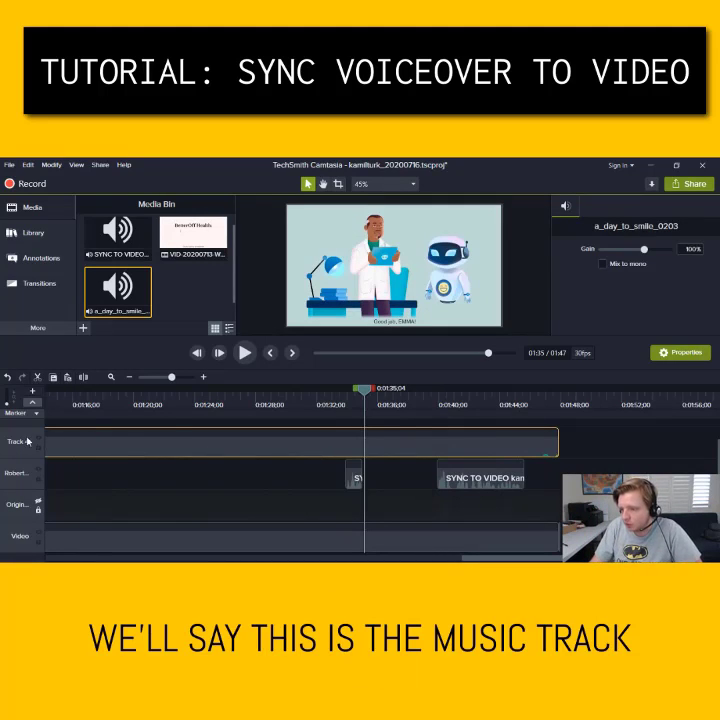
Rename the top track Music, hide it, and start another local MP4 export
type("Music")
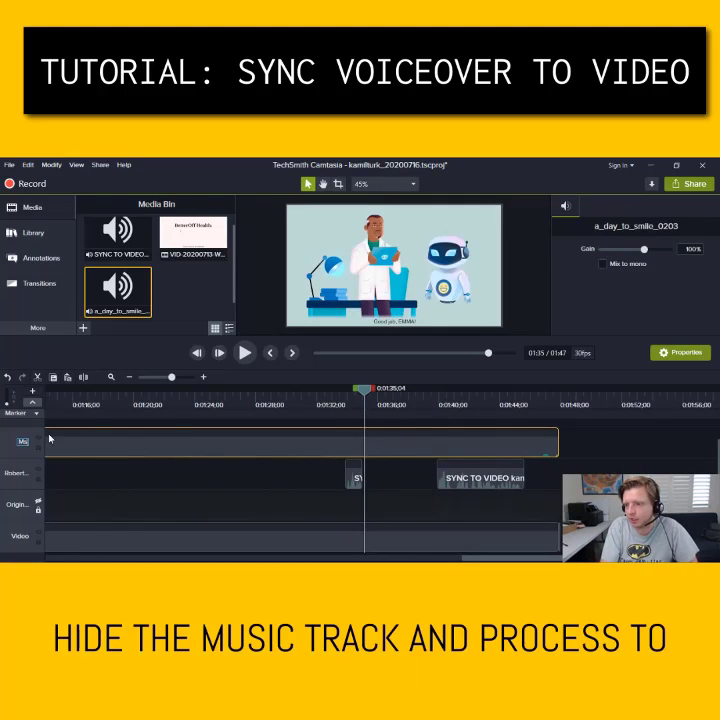
left_click(39, 439)
left_click(99, 166)
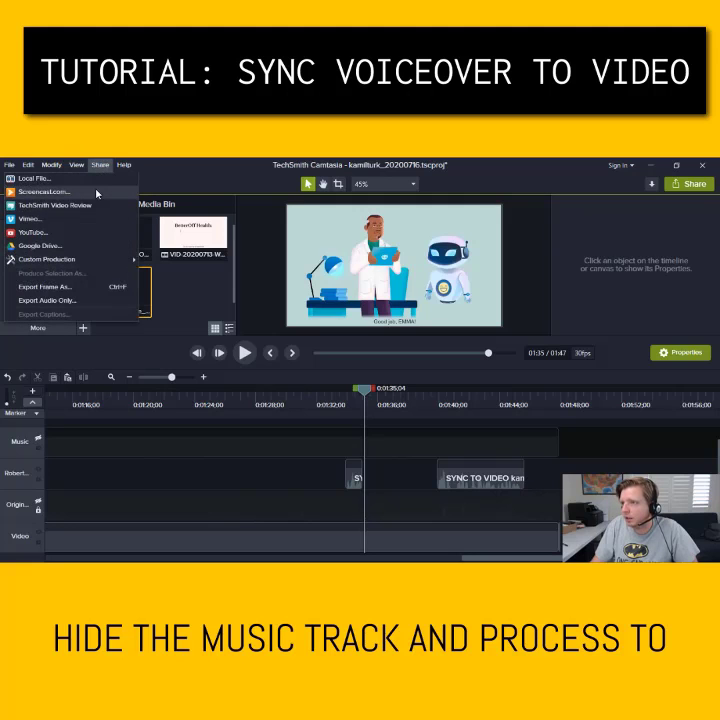
left_click(96, 180)
left_click(442, 517)
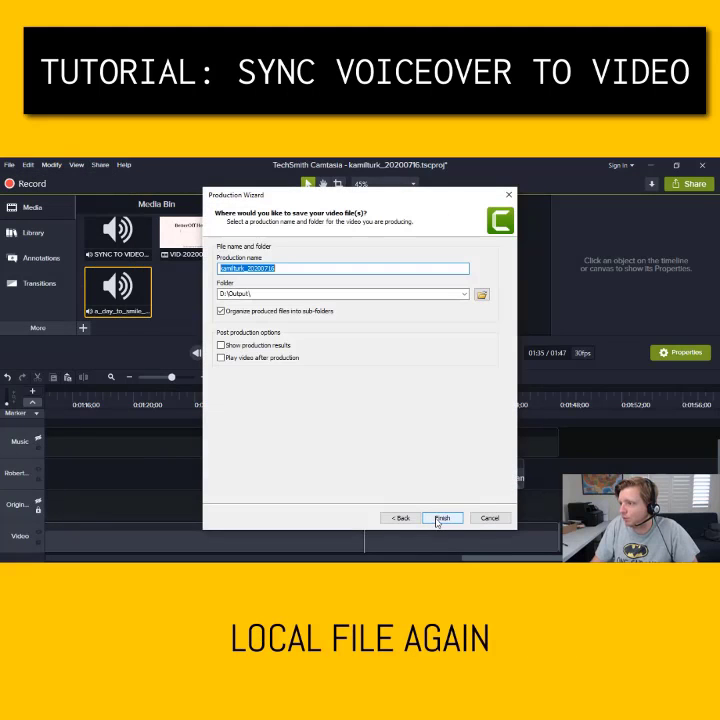
Save the export into 20200716 > macro-output, changing the file name to end WITHOUT MUSIC
left_click(480, 294)
scroll(265, 282, "up", 4)
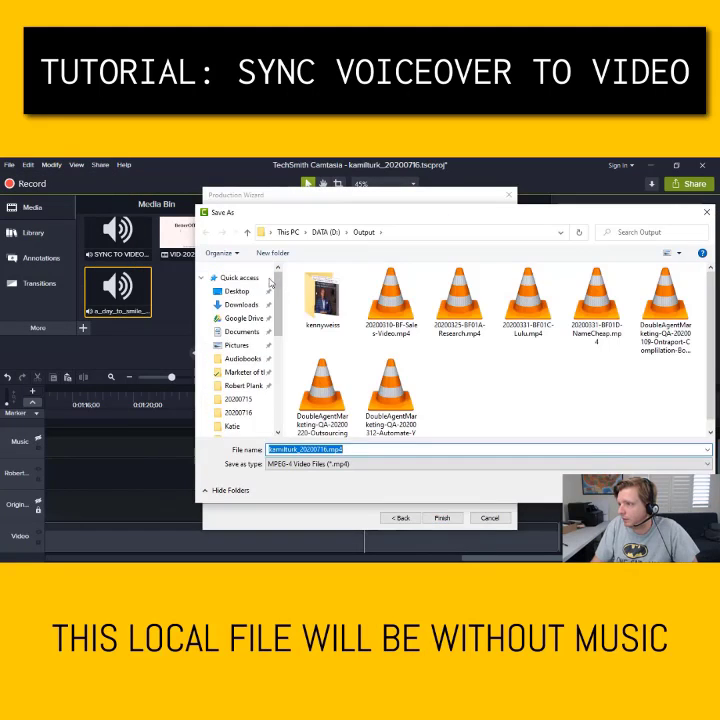
left_click(236, 270)
double_click(378, 295)
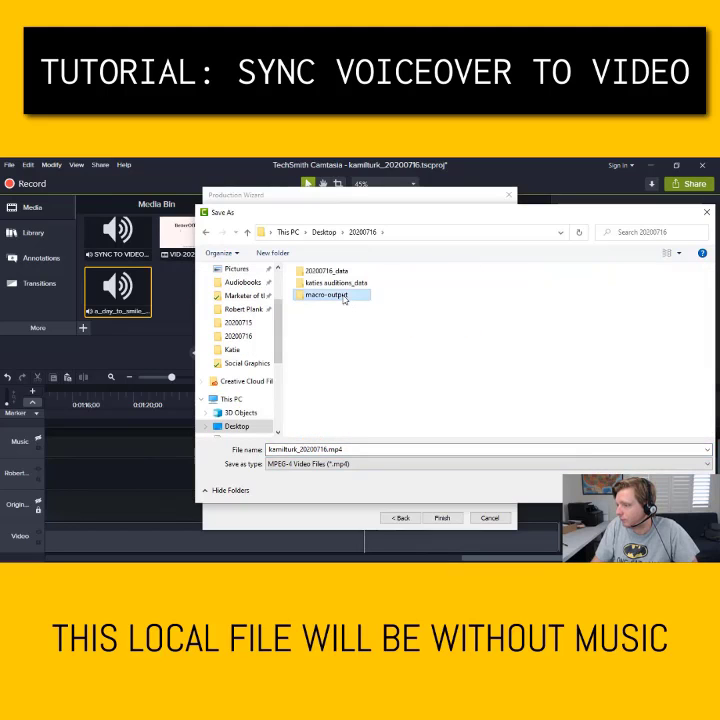
double_click(340, 296)
left_click(321, 300)
left_click(338, 449)
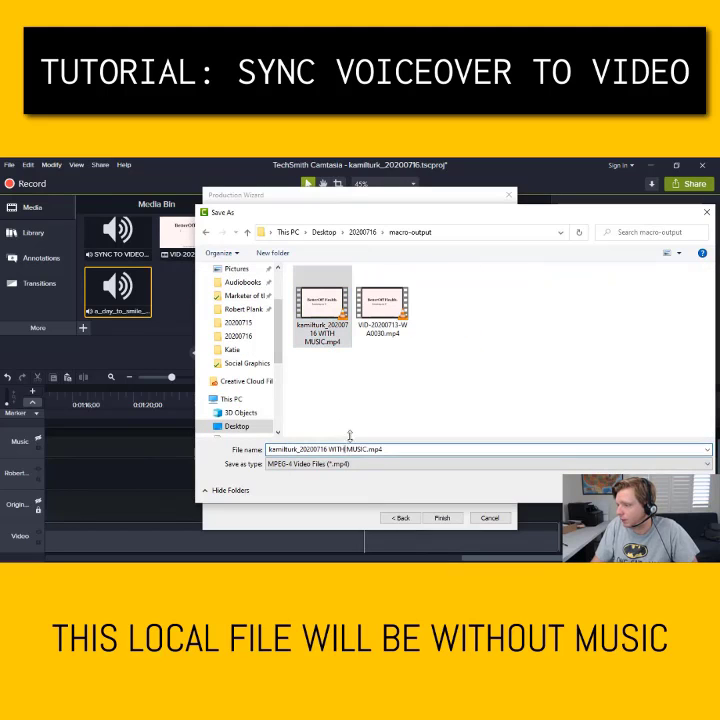
type("OUT")
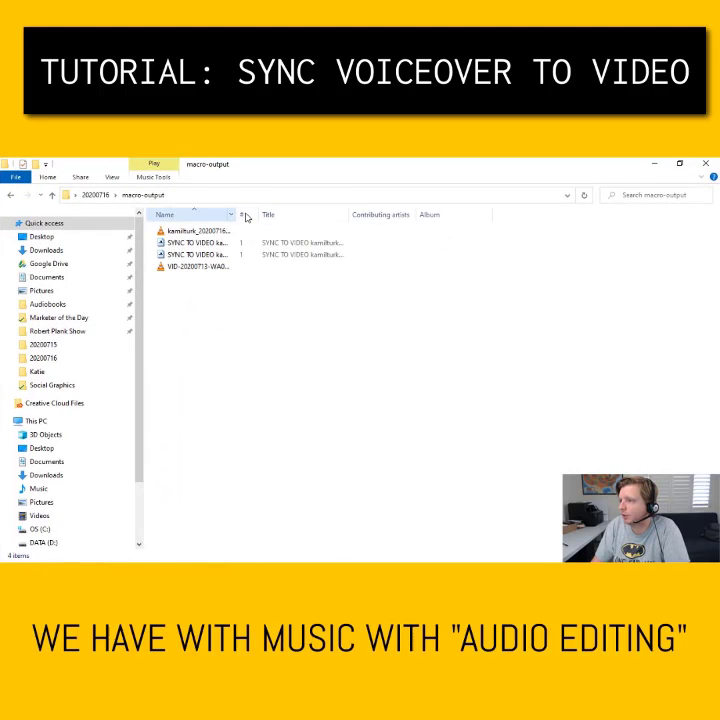
Play the WITH MUSIC MP4 in VLC, skipping ahead through it to the end
double_click(240, 215)
left_click(232, 231)
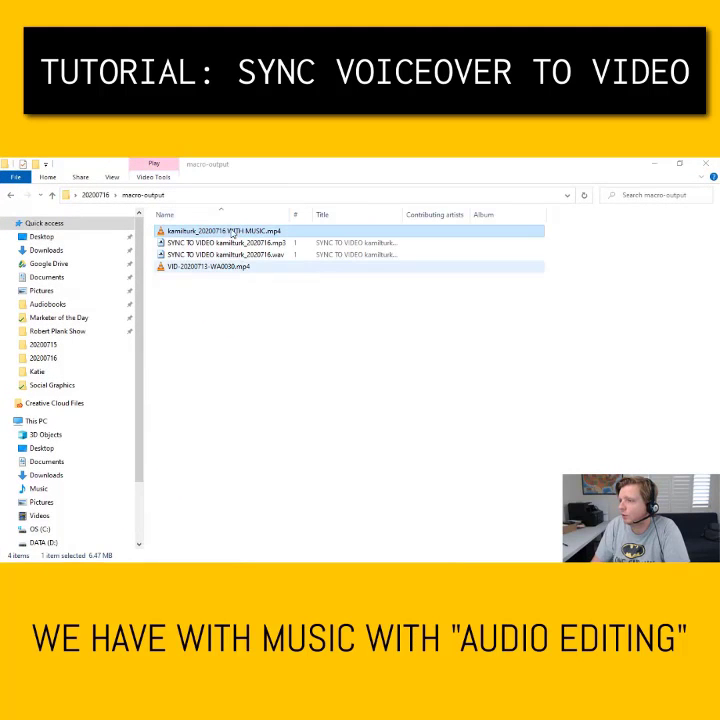
double_click(232, 231)
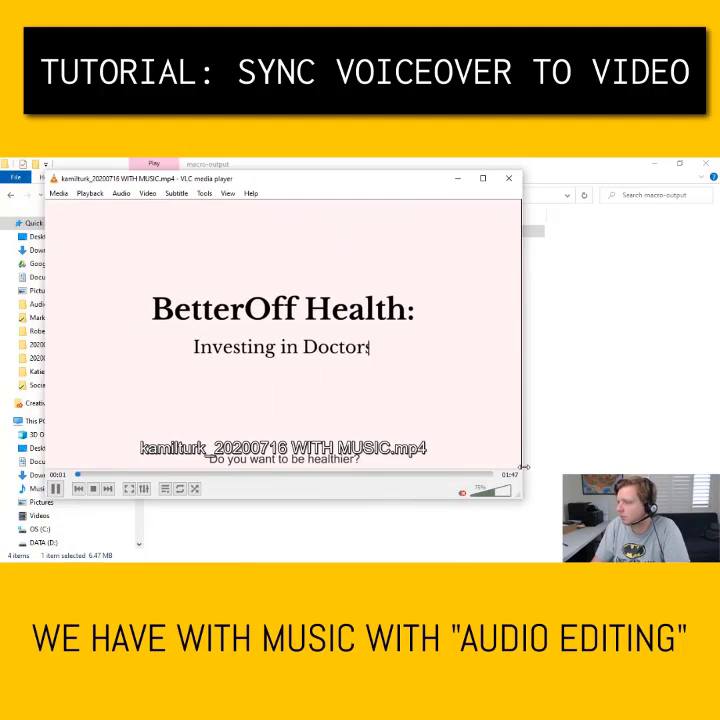
left_click(268, 474)
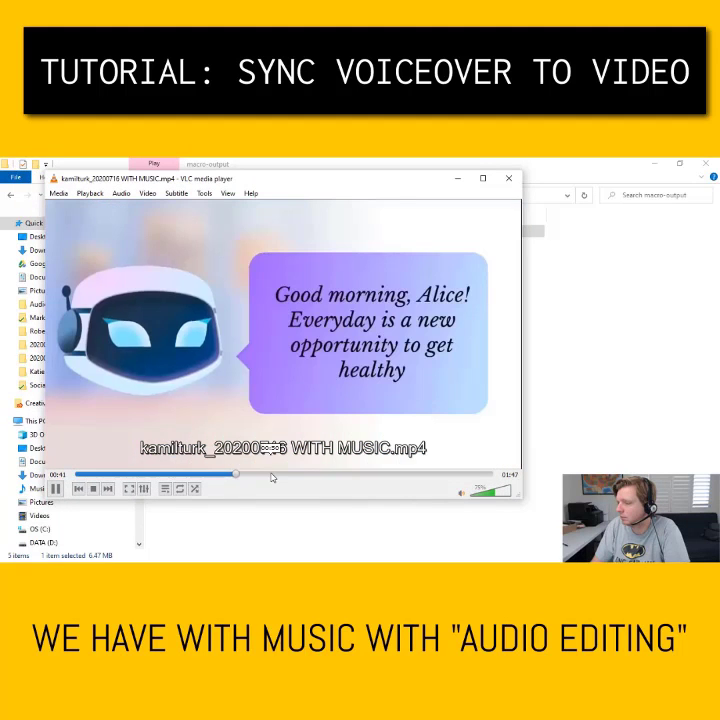
left_click(386, 475)
left_click(448, 475)
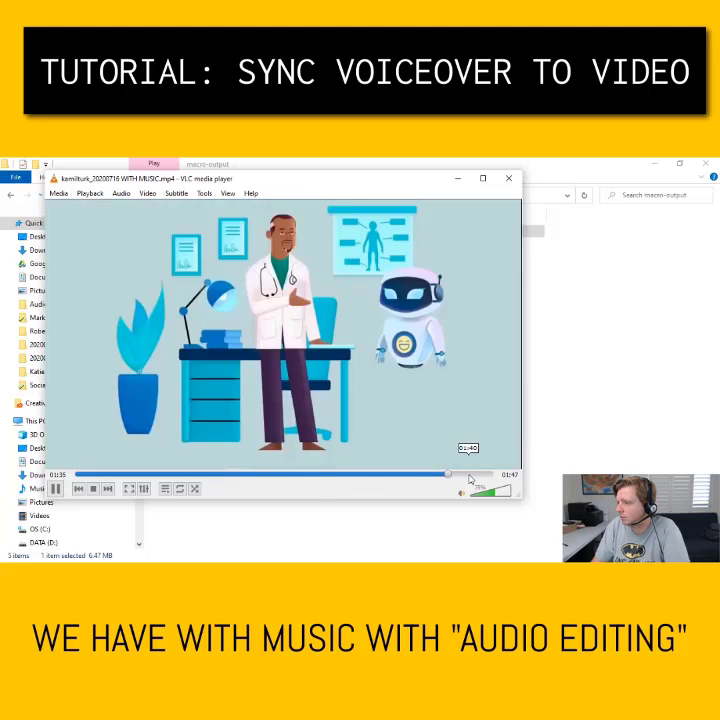
left_click(468, 475)
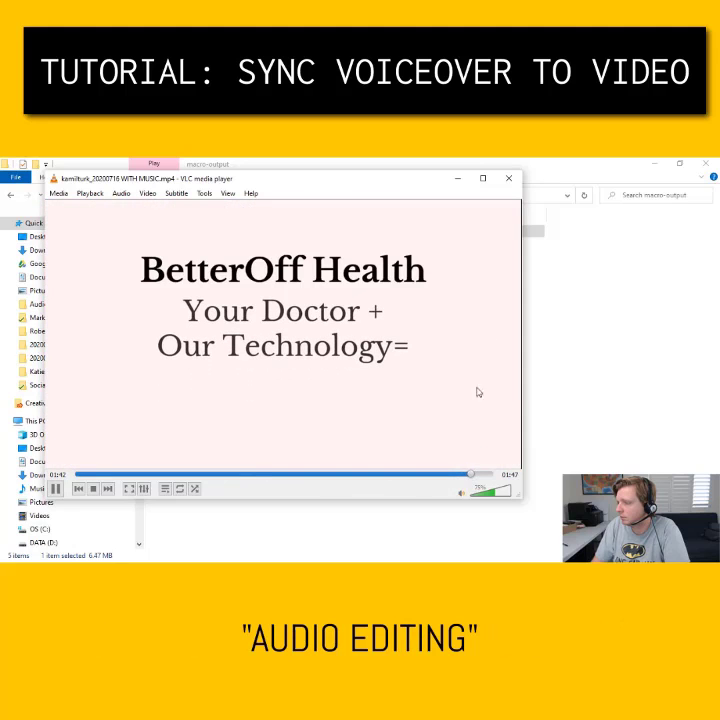
Close VLC and return to the top of the Fiverr order page
left_click(510, 182)
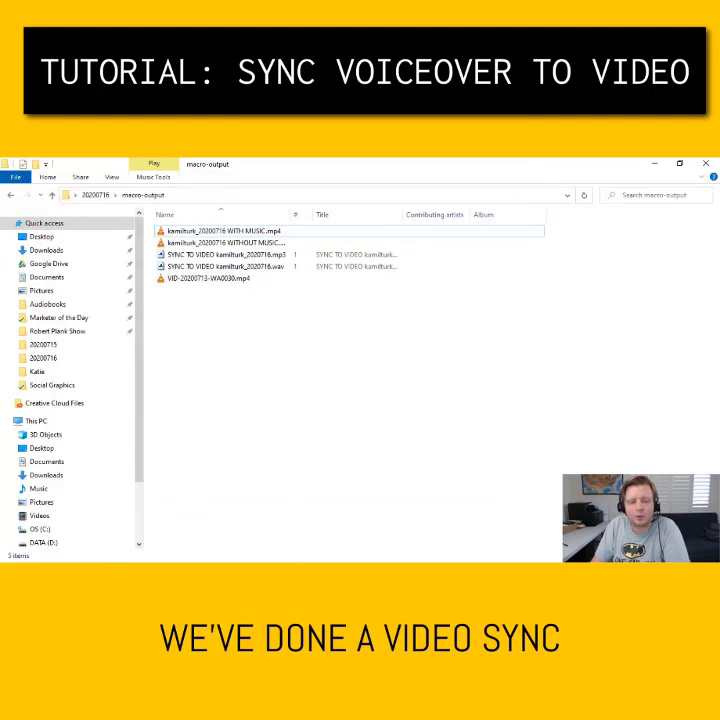
key("alt+Tab")
key("Home")
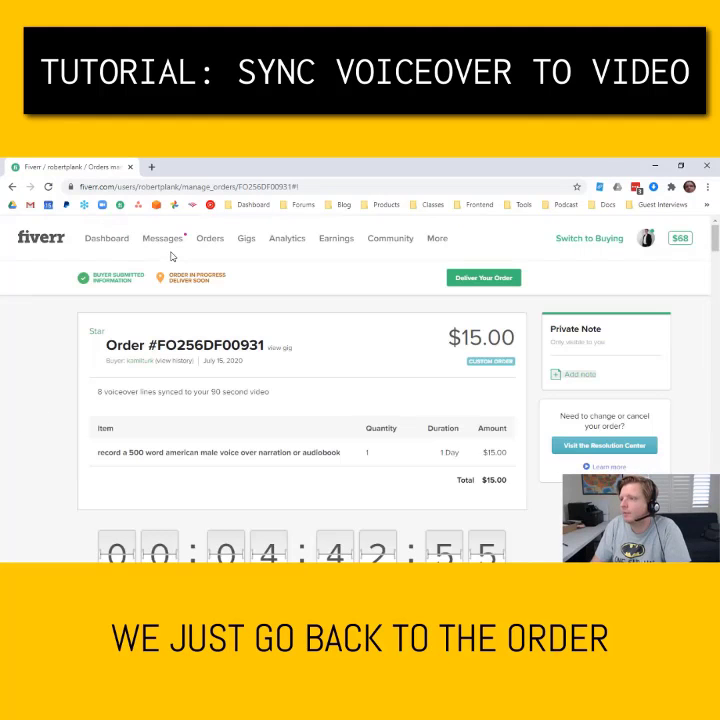
Start the delivery and attach the WITH MUSIC and WITHOUT MUSIC MP4s plus the SYNC TO VIDEO WAV
left_click(203, 244)
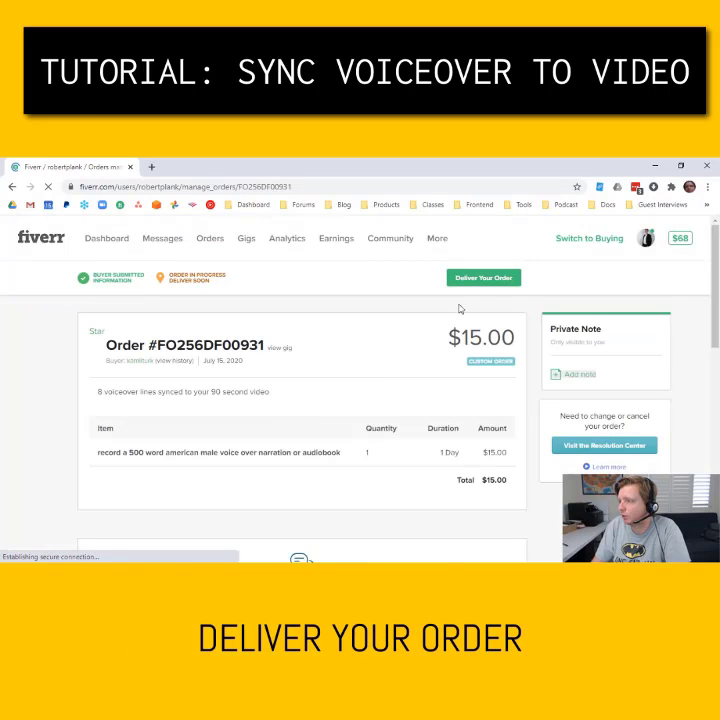
left_click(479, 276)
left_click(252, 287)
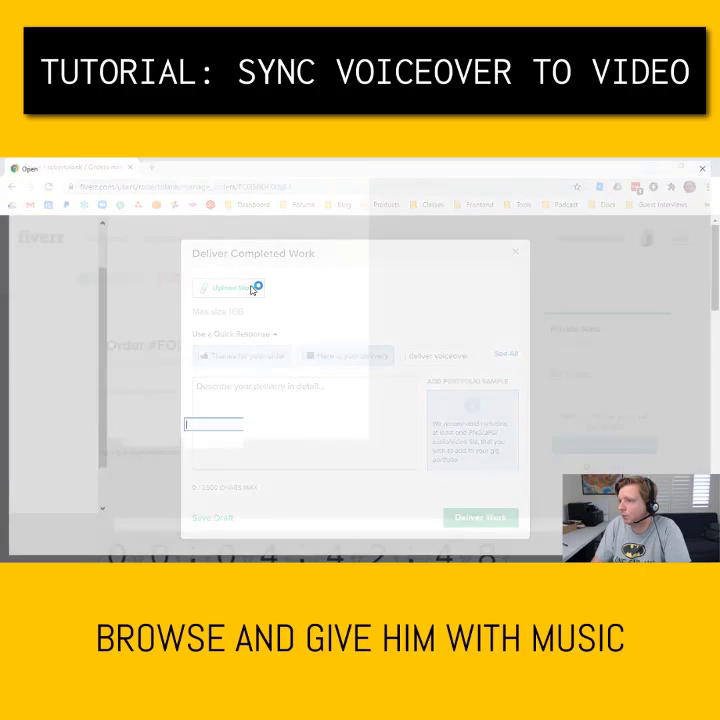
left_click(47, 246)
double_click(260, 250)
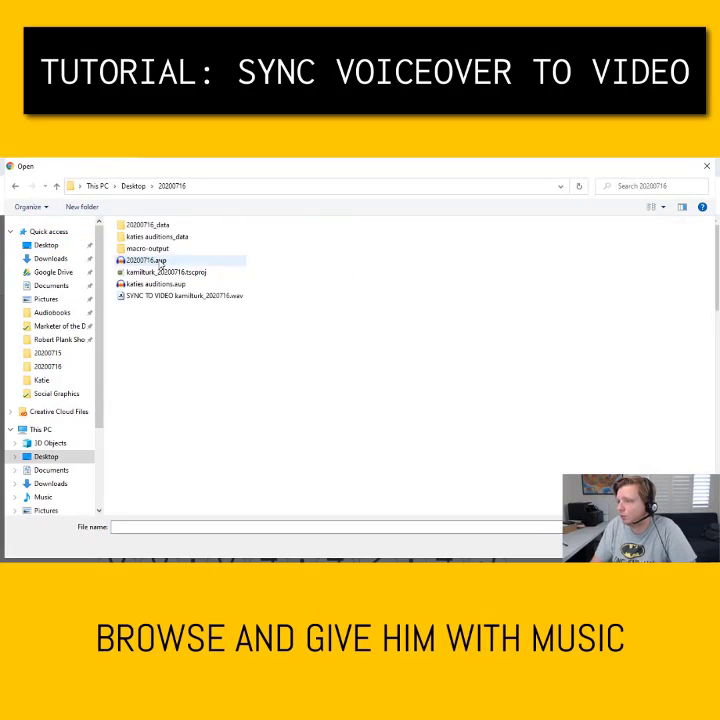
double_click(160, 250)
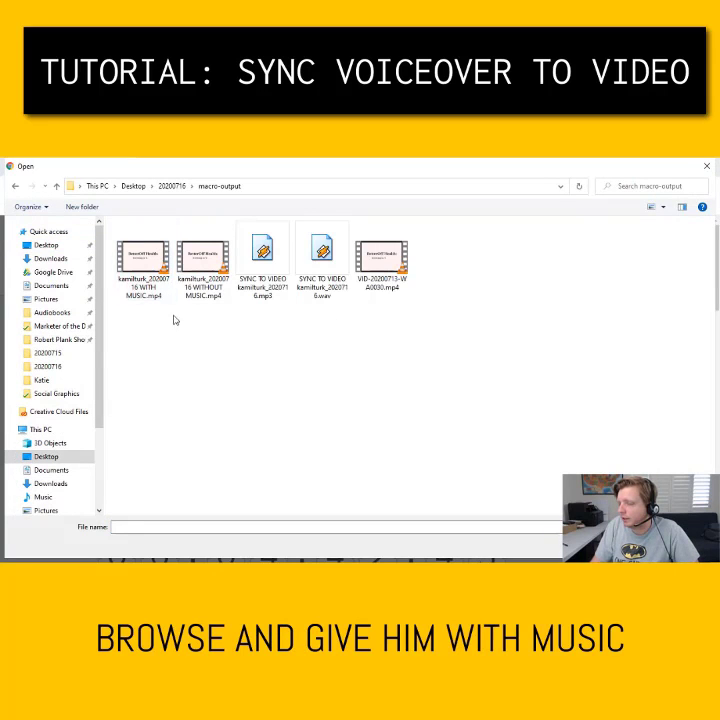
left_click(155, 265)
left_click(198, 288, "ctrl")
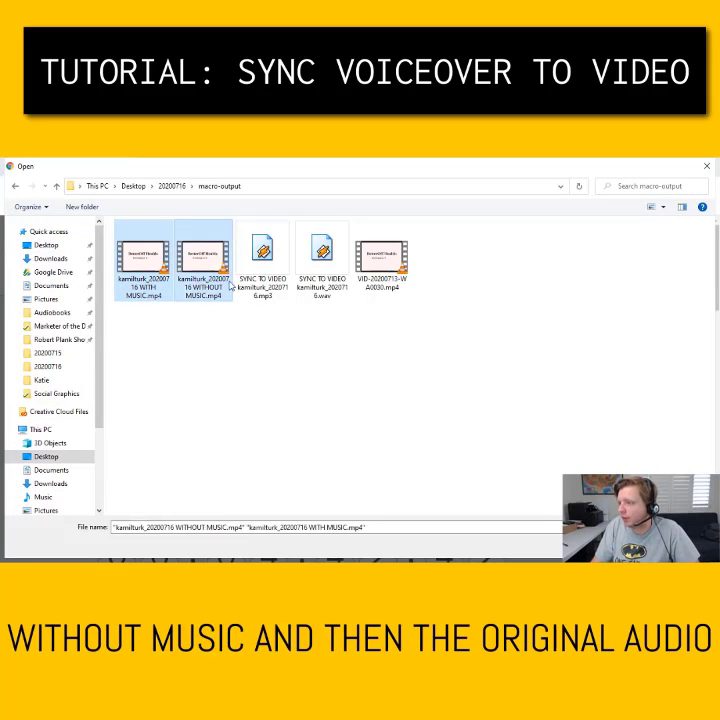
left_click(321, 262, "ctrl")
key("Return")
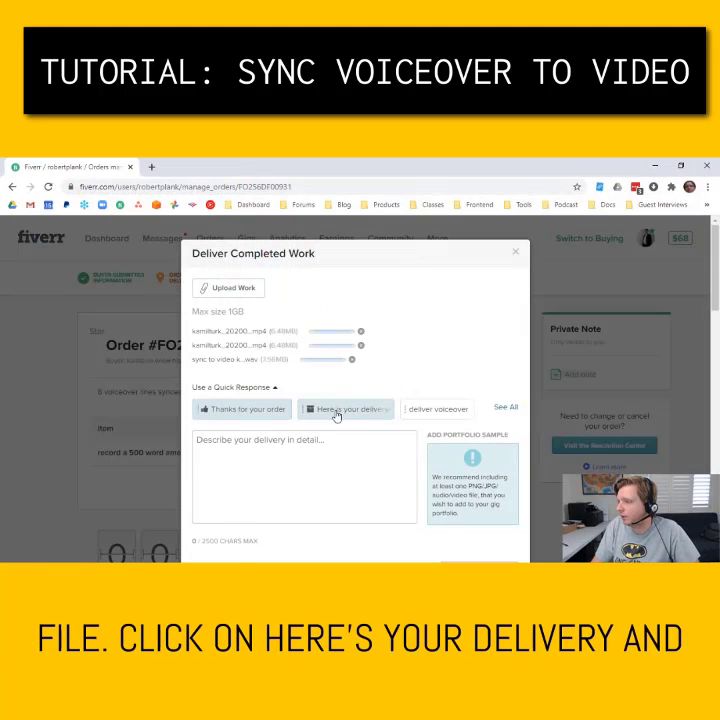
Add the standard delivery message and submit the work to the buyer
left_click(336, 410)
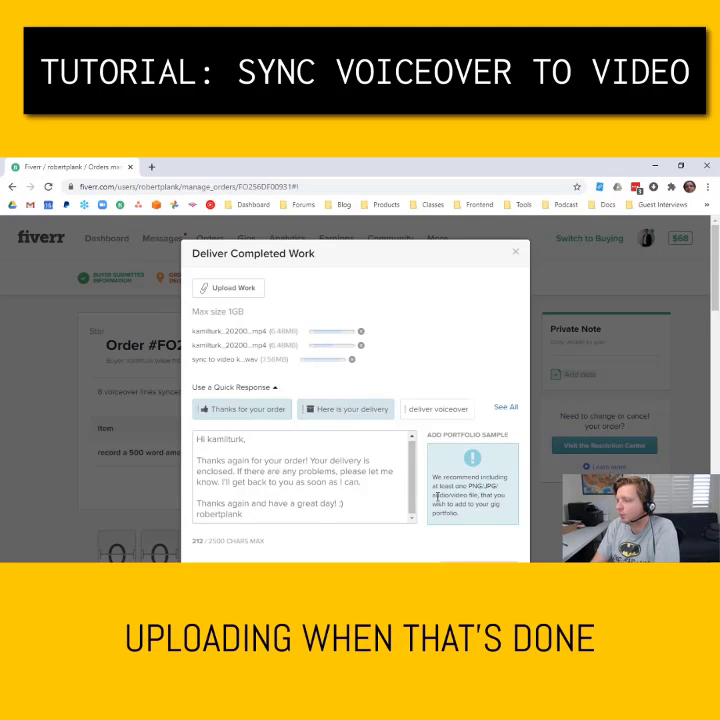
scroll(427, 410, "down", 4)
scroll(465, 448, "up", 1)
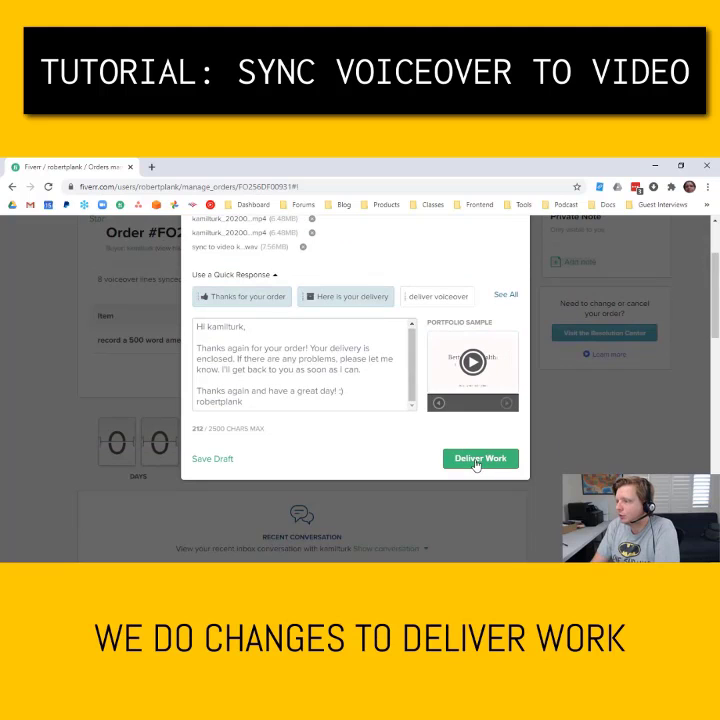
left_click(476, 461)
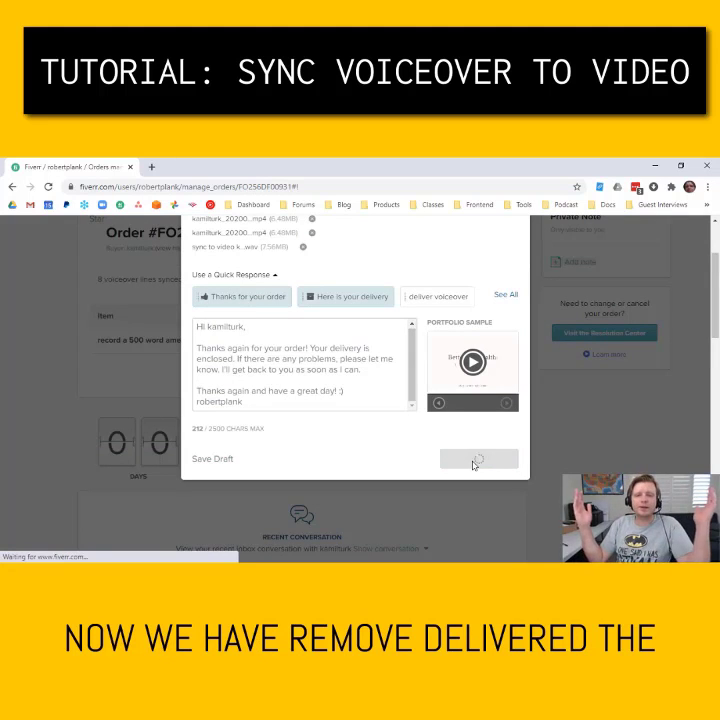